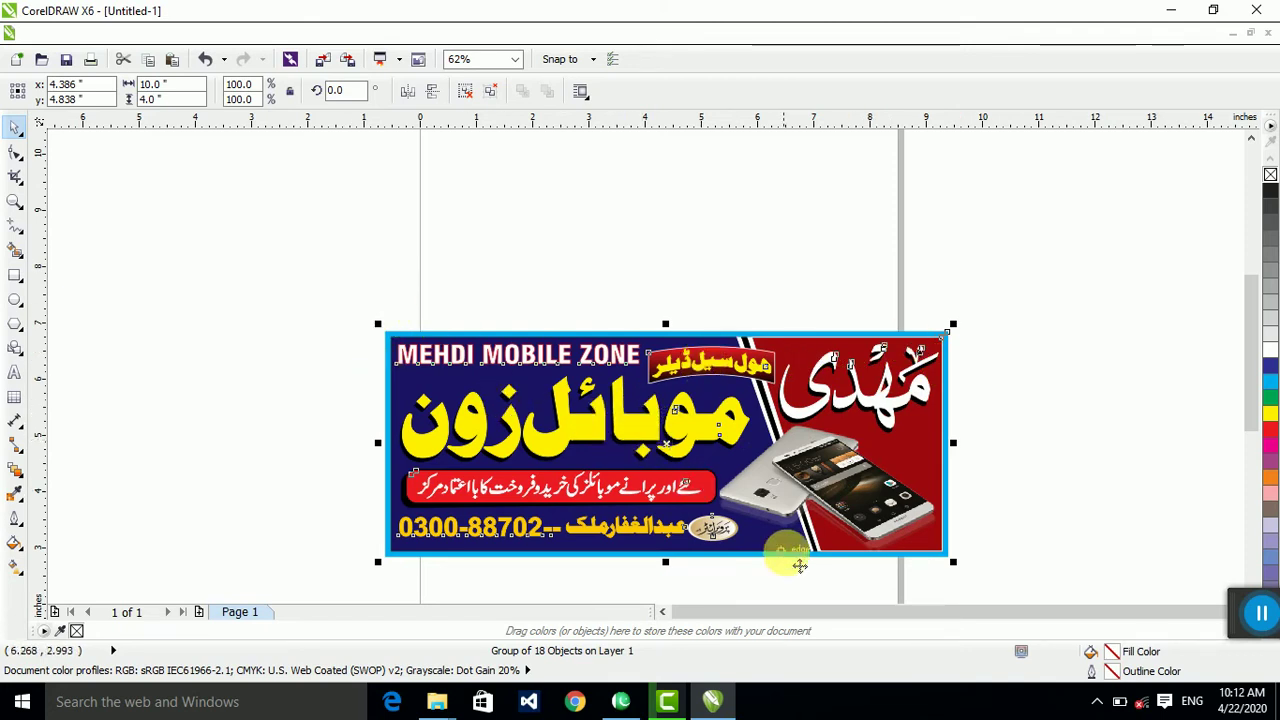
Step: Examine the finished MEHDI MOBILE ZONE banner, including its lower details, and select all of its objects
{"action": "scroll", "coordinate": [727, 550], "scroll_direction": "up", "scroll_amount": 1}
{"action": "scroll", "coordinate": [585, 425], "scroll_direction": "down", "scroll_amount": 1}
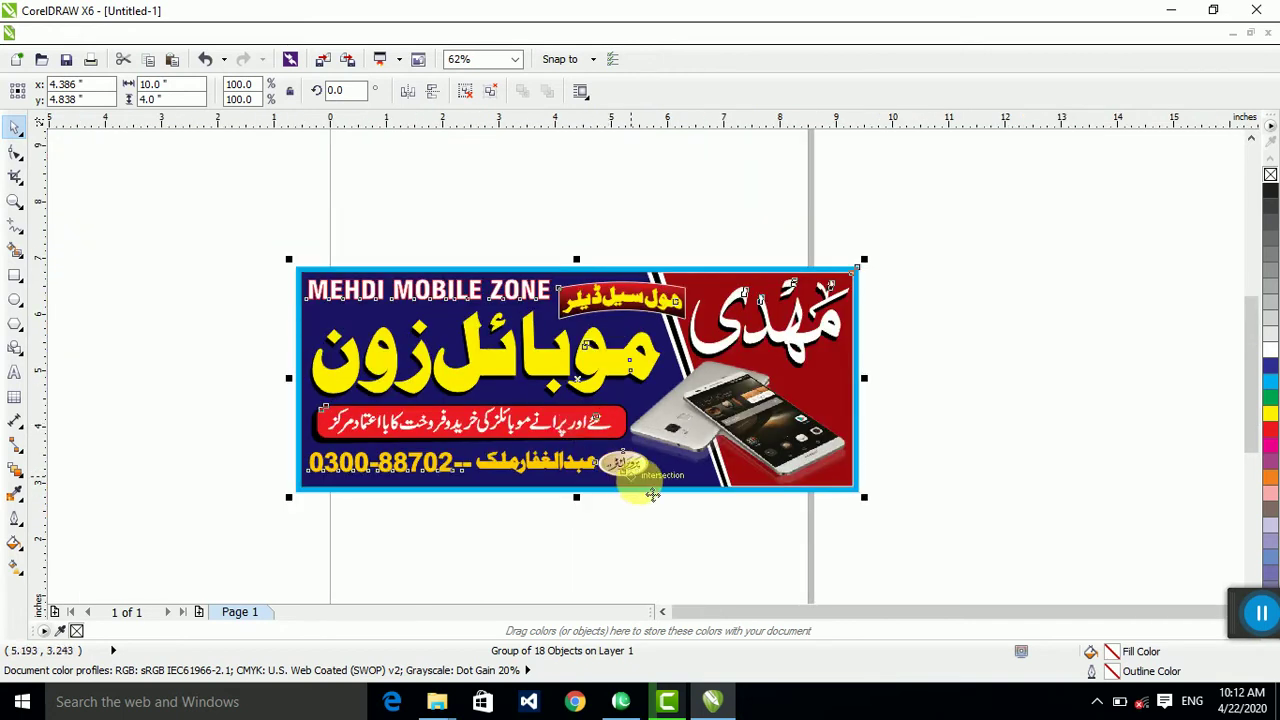
{"action": "left_click", "coordinate": [680, 509]}
{"action": "scroll", "coordinate": [745, 588], "scroll_direction": "up", "scroll_amount": 1}
{"action": "left_click_drag", "start_coordinate": [750, 586], "coordinate": [507, 385]}
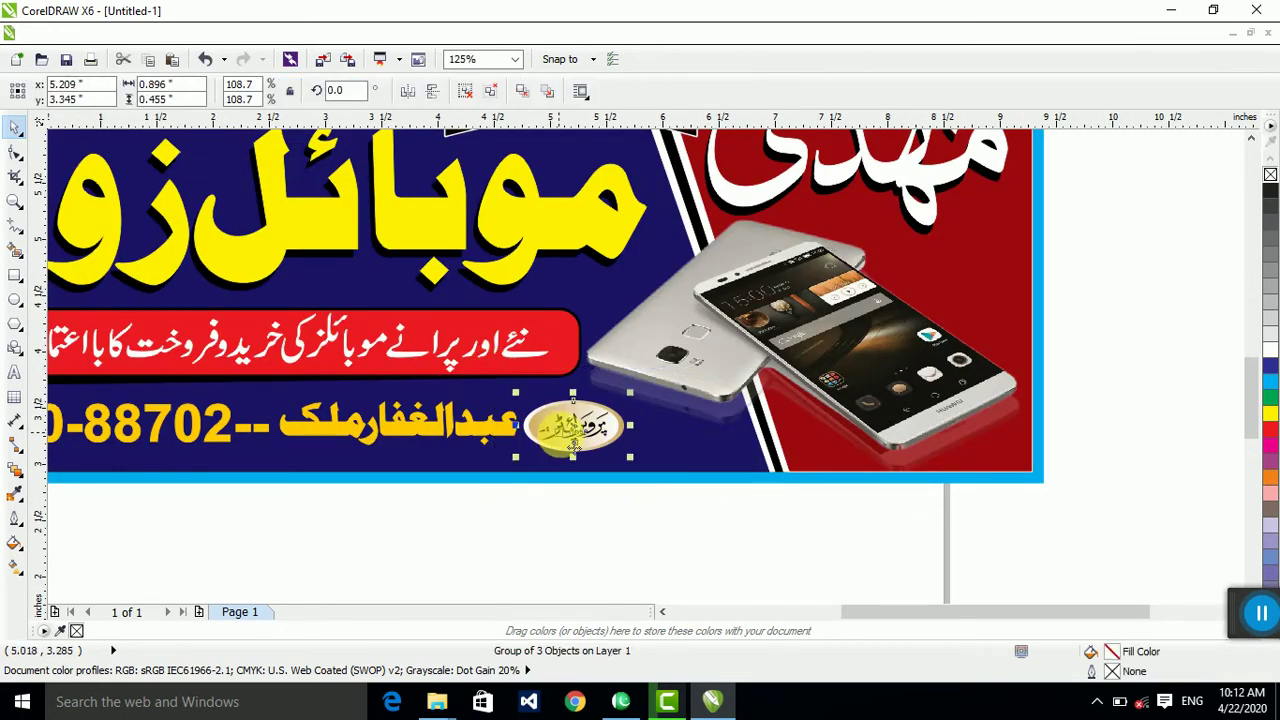
{"action": "scroll", "coordinate": [510, 370], "scroll_direction": "up", "scroll_amount": 1}
{"action": "scroll", "coordinate": [882, 369], "scroll_direction": "down", "scroll_amount": 2}
{"action": "left_click", "coordinate": [881, 367]}
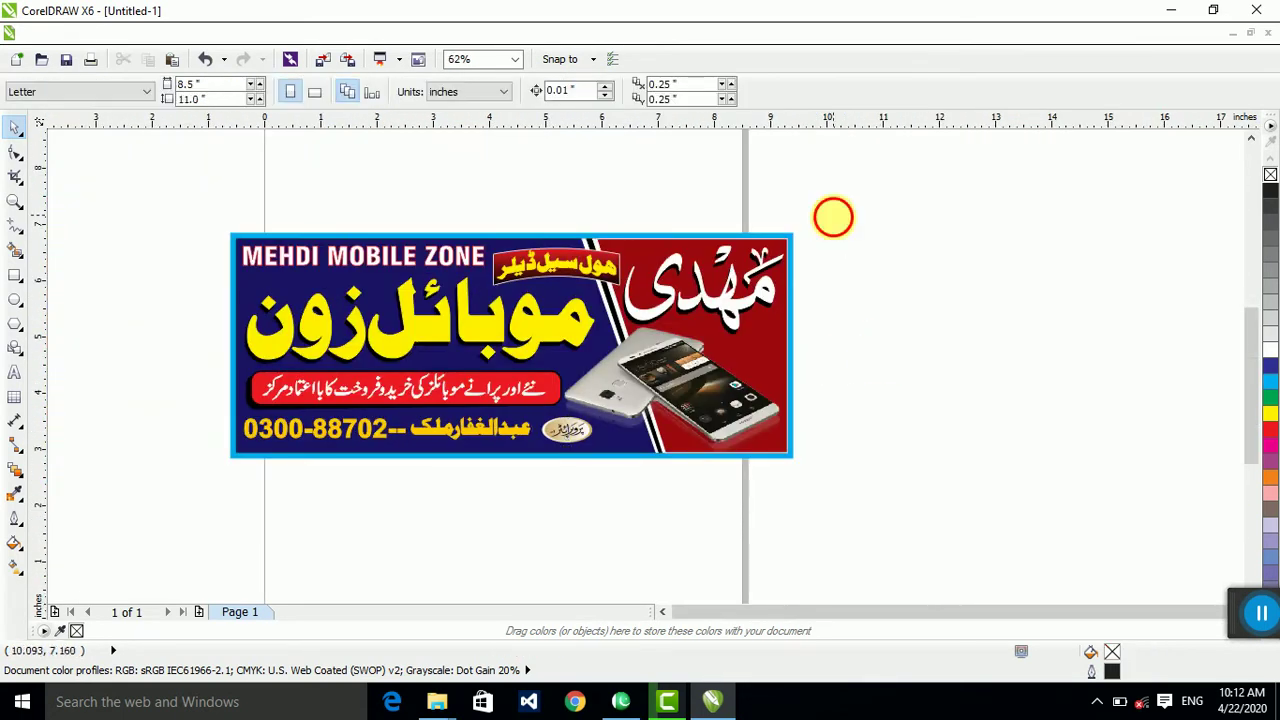
{"action": "left_click_drag", "start_coordinate": [832, 218], "coordinate": [90, 574]}
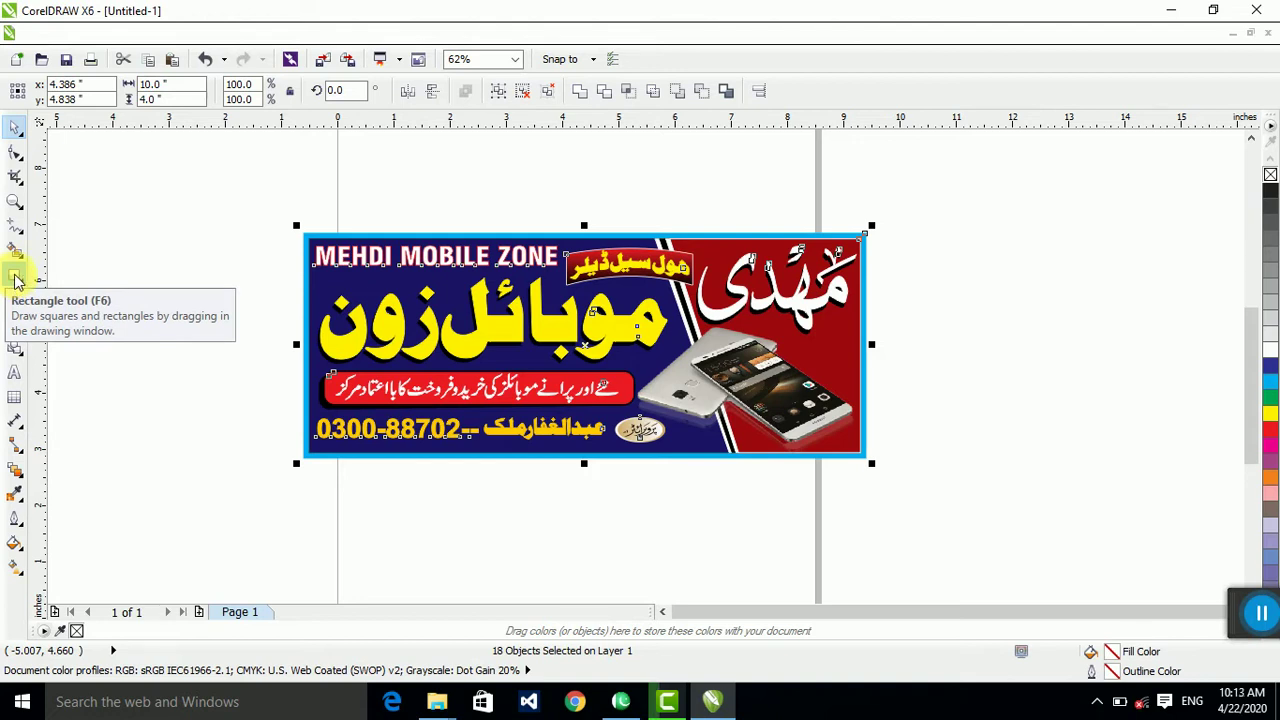
Step: Draw a rectangle about 9.3 by 2.7 inches in the blank area above the finished banner
{"action": "left_click", "coordinate": [15, 275]}
{"action": "scroll", "coordinate": [391, 248], "scroll_direction": "down", "scroll_amount": 2}
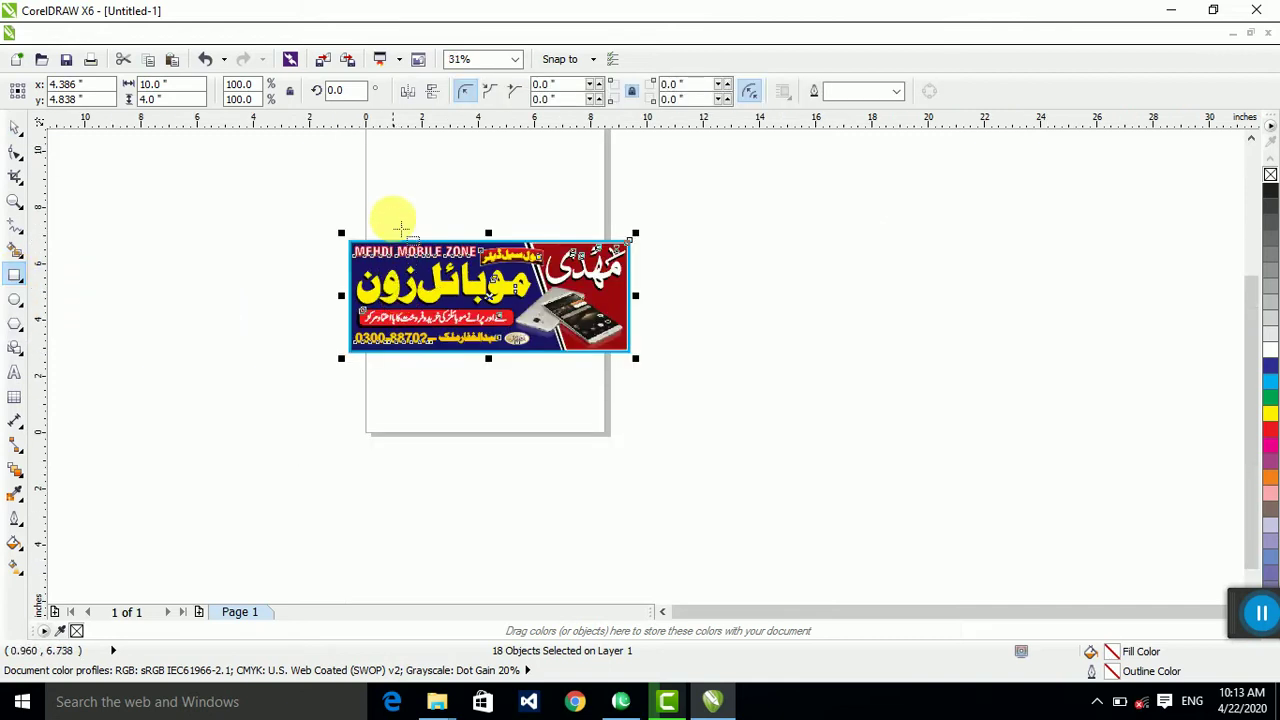
{"action": "scroll", "coordinate": [385, 308], "scroll_direction": "up", "scroll_amount": 4}
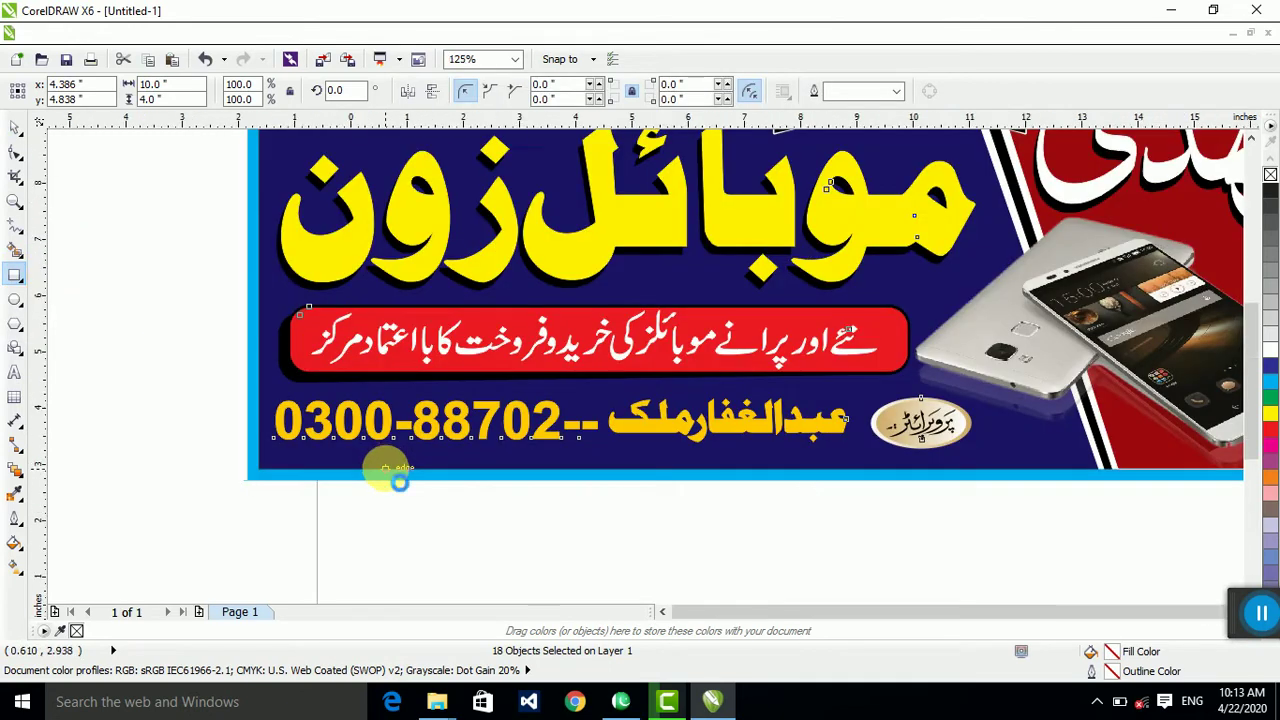
{"action": "scroll", "coordinate": [394, 470], "scroll_direction": "down", "scroll_amount": 4}
{"action": "scroll", "coordinate": [449, 319], "scroll_direction": "up", "scroll_amount": 2}
{"action": "left_click_drag", "start_coordinate": [338, 230], "coordinate": [864, 379]}
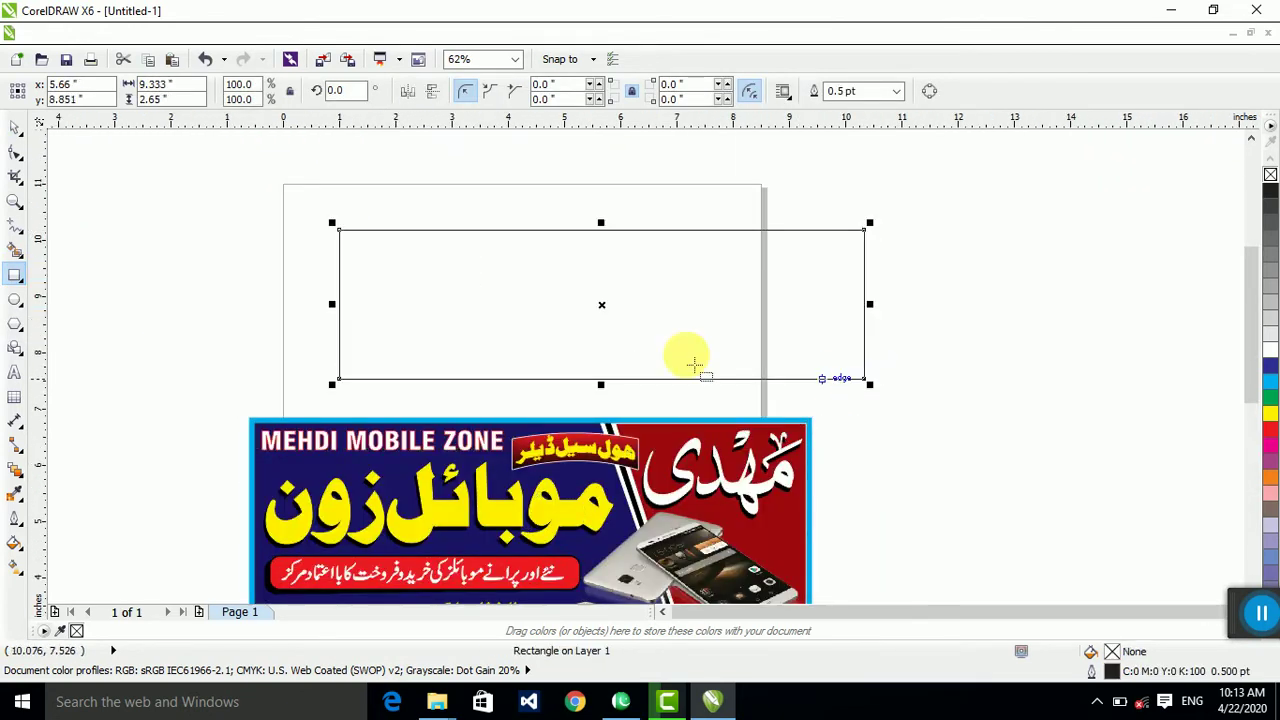
Step: Resize the new rectangle to 10 by 4 inches, shift it slightly above the banner, and fill it white
{"action": "double_click", "coordinate": [190, 84]}
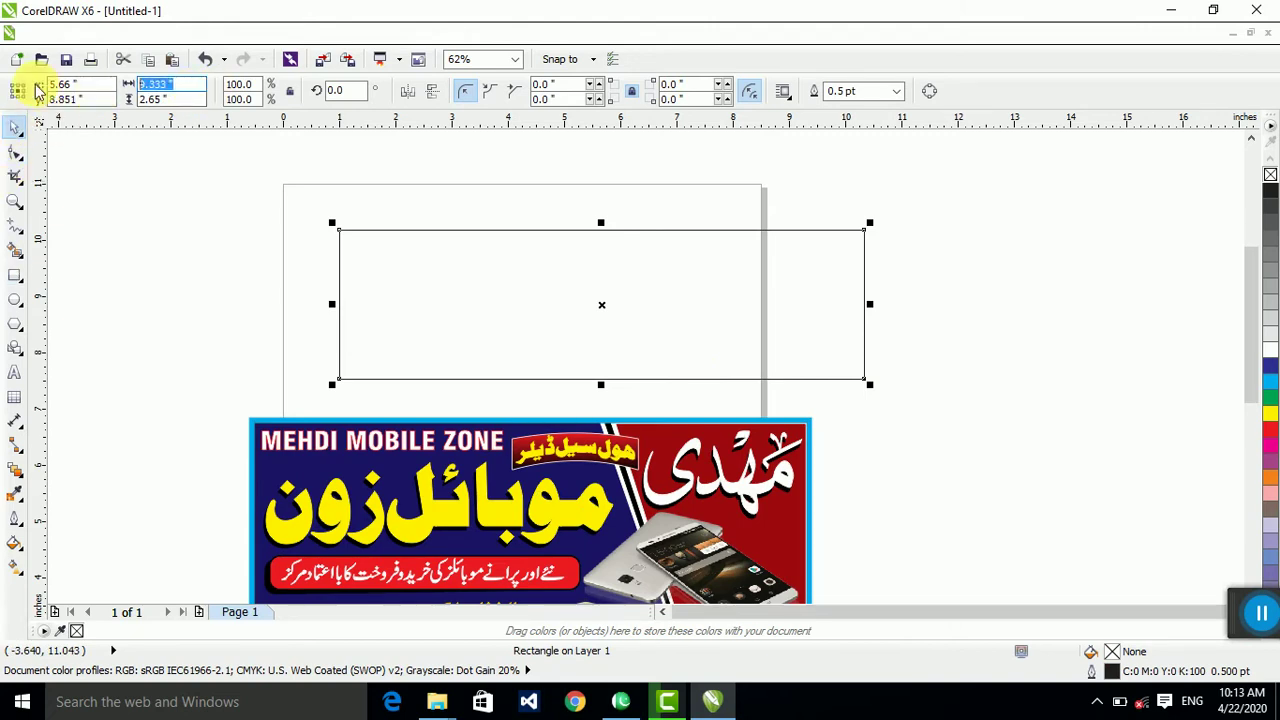
{"action": "type", "text": "10"}
{"action": "type", "text": "4"}
{"action": "key", "text": "Return"}
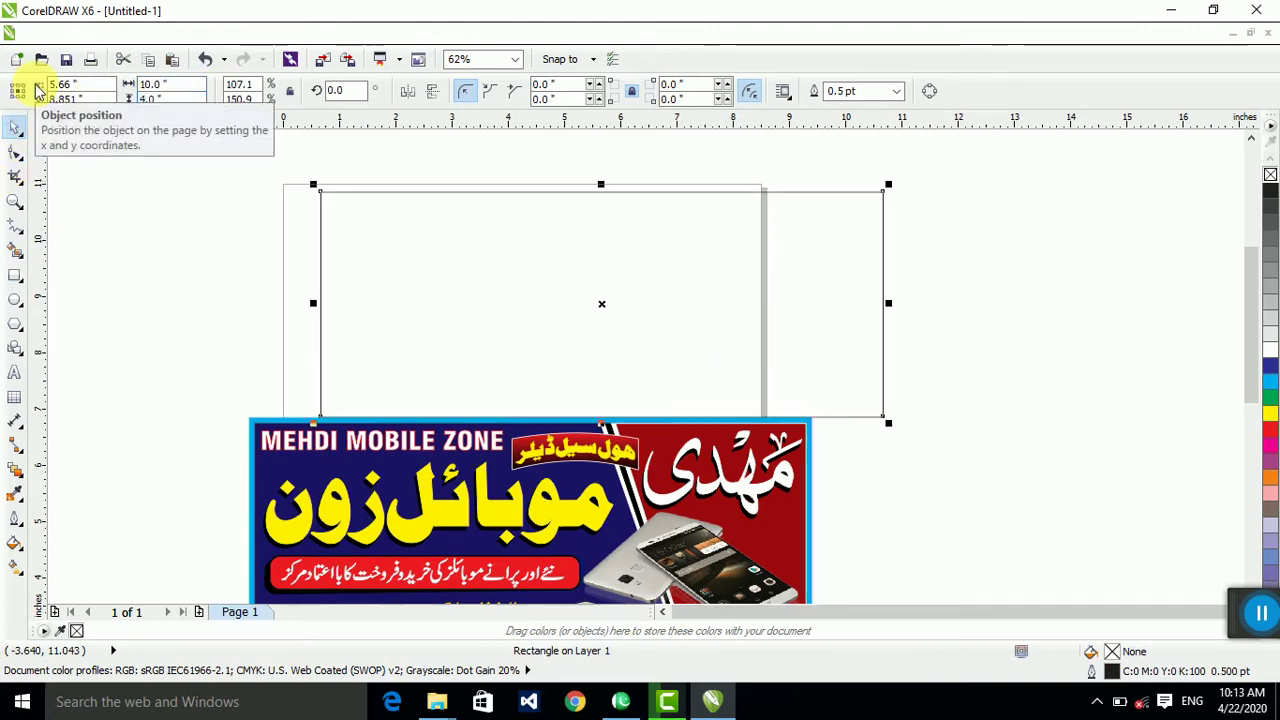
{"action": "left_click_drag", "start_coordinate": [737, 350], "coordinate": [694, 339]}
{"action": "left_click", "coordinate": [1271, 350]}
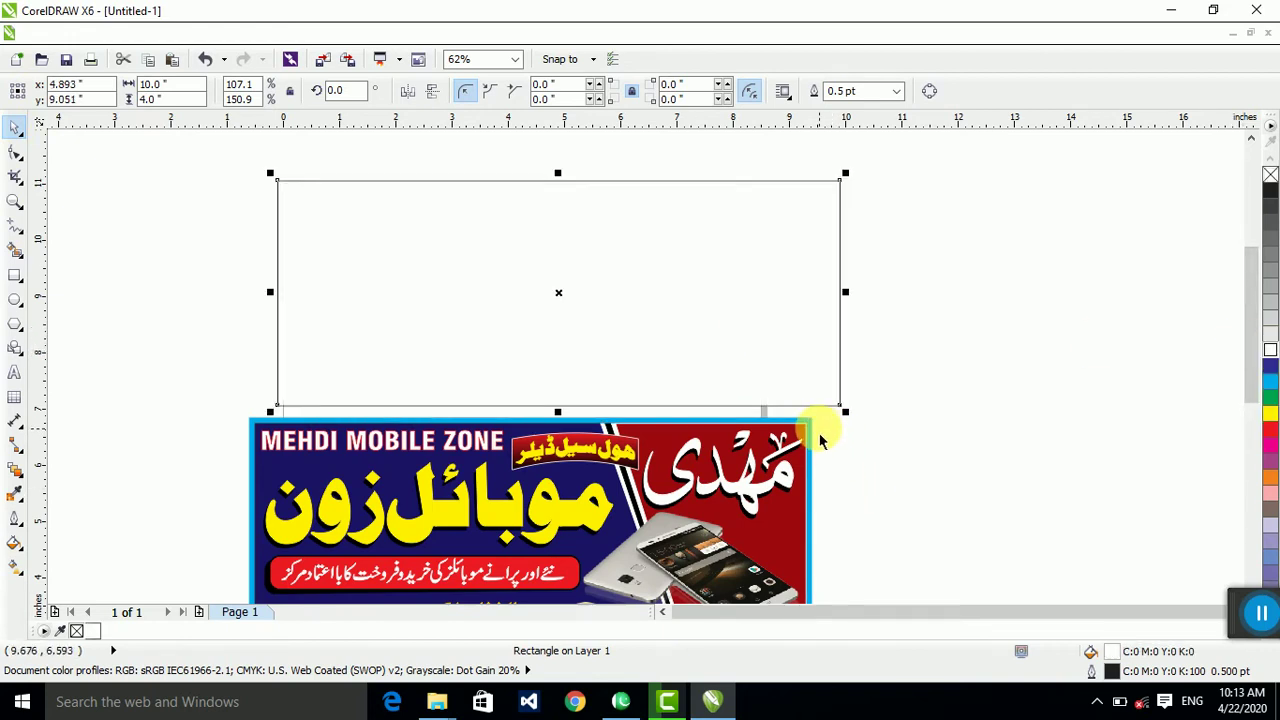
Step: Align the right edge of the white rectangle with the right edge of the finished banner
{"action": "left_click", "coordinate": [812, 429]}
{"action": "left_click", "coordinate": [941, 432]}
{"action": "left_click", "coordinate": [816, 325]}
{"action": "scroll", "coordinate": [816, 327], "scroll_direction": "down", "scroll_amount": 1}
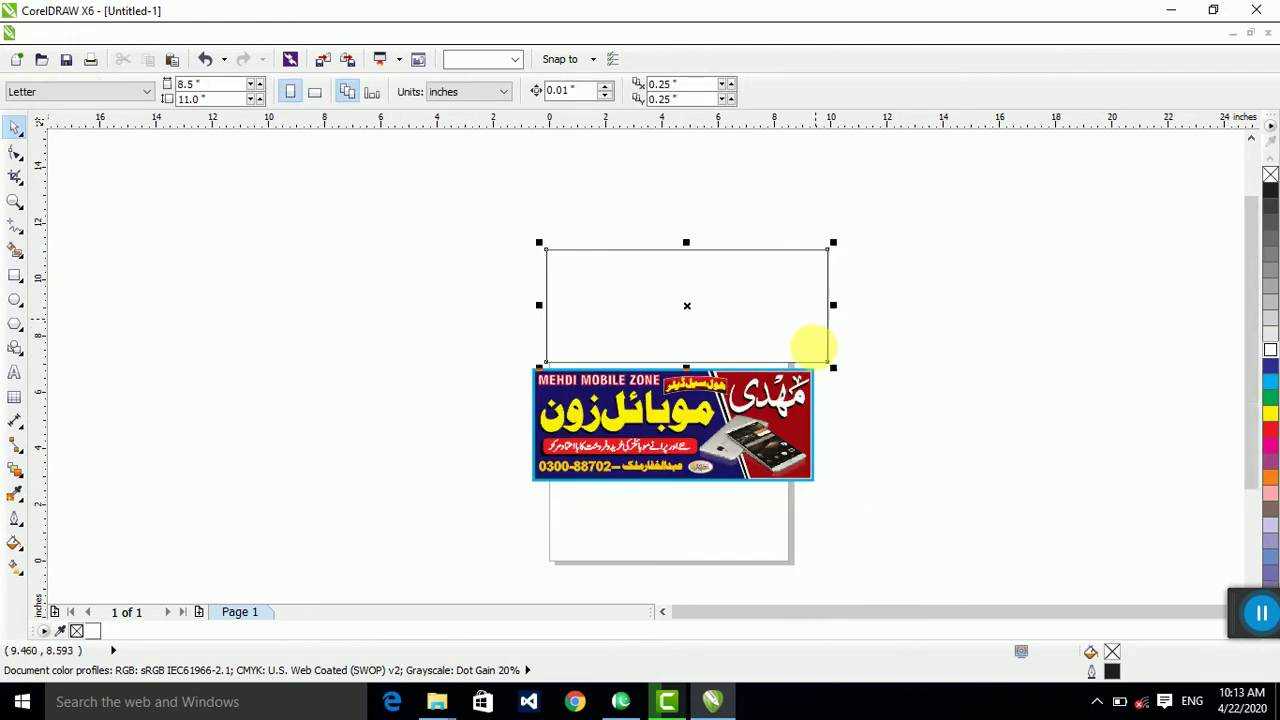
{"action": "scroll", "coordinate": [815, 361], "scroll_direction": "up", "scroll_amount": 2}
{"action": "left_click", "coordinate": [809, 425], "text": "shift"}
{"action": "key", "text": "r"}
{"action": "left_click", "coordinate": [874, 421]}
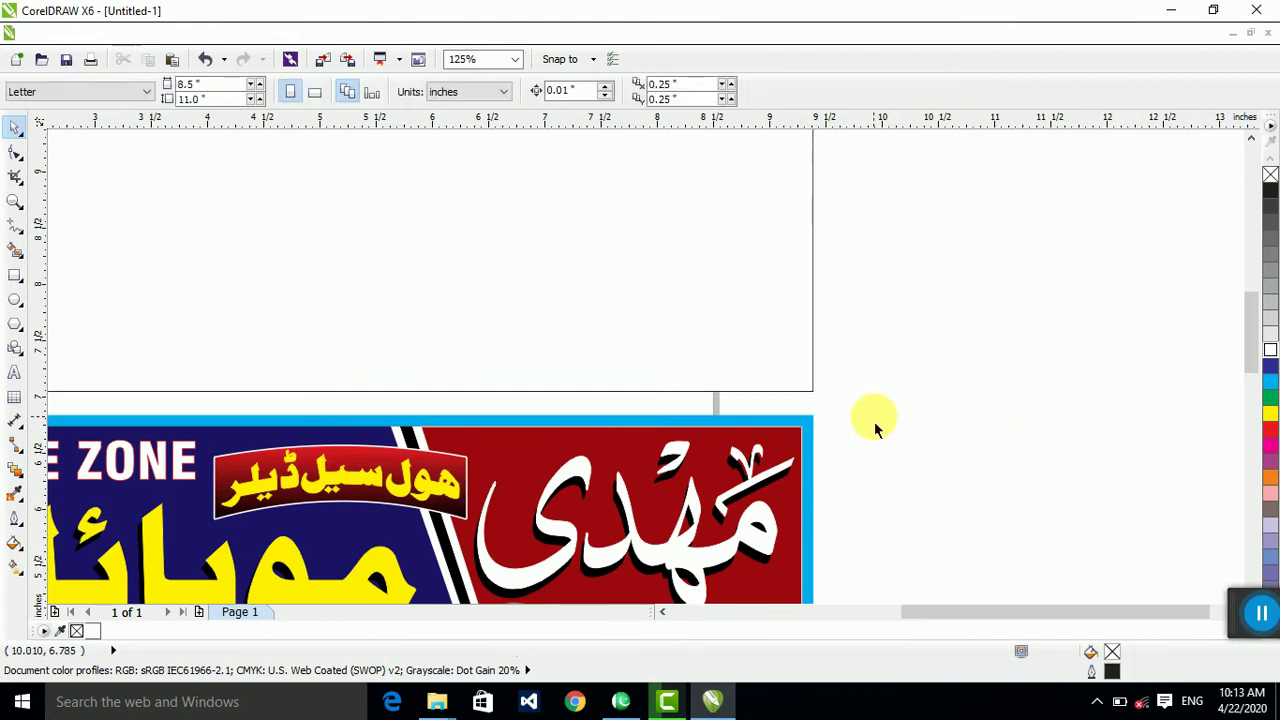
Step: Duplicate the white rectangle in place, try moving the copy aside, and undo that move
{"action": "scroll", "coordinate": [874, 421], "scroll_direction": "down", "scroll_amount": 2}
{"action": "left_click", "coordinate": [770, 333]}
{"action": "key", "text": "shift+F2"}
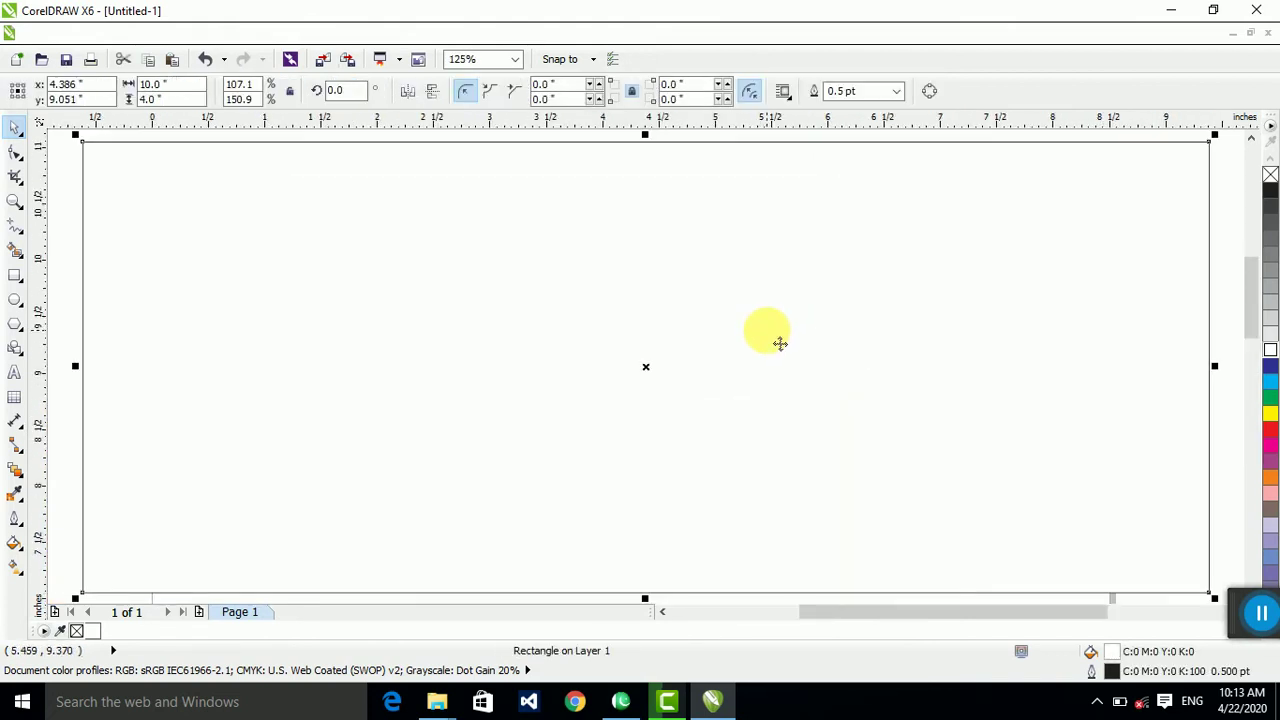
{"action": "scroll", "coordinate": [780, 343], "scroll_direction": "down", "scroll_amount": 2}
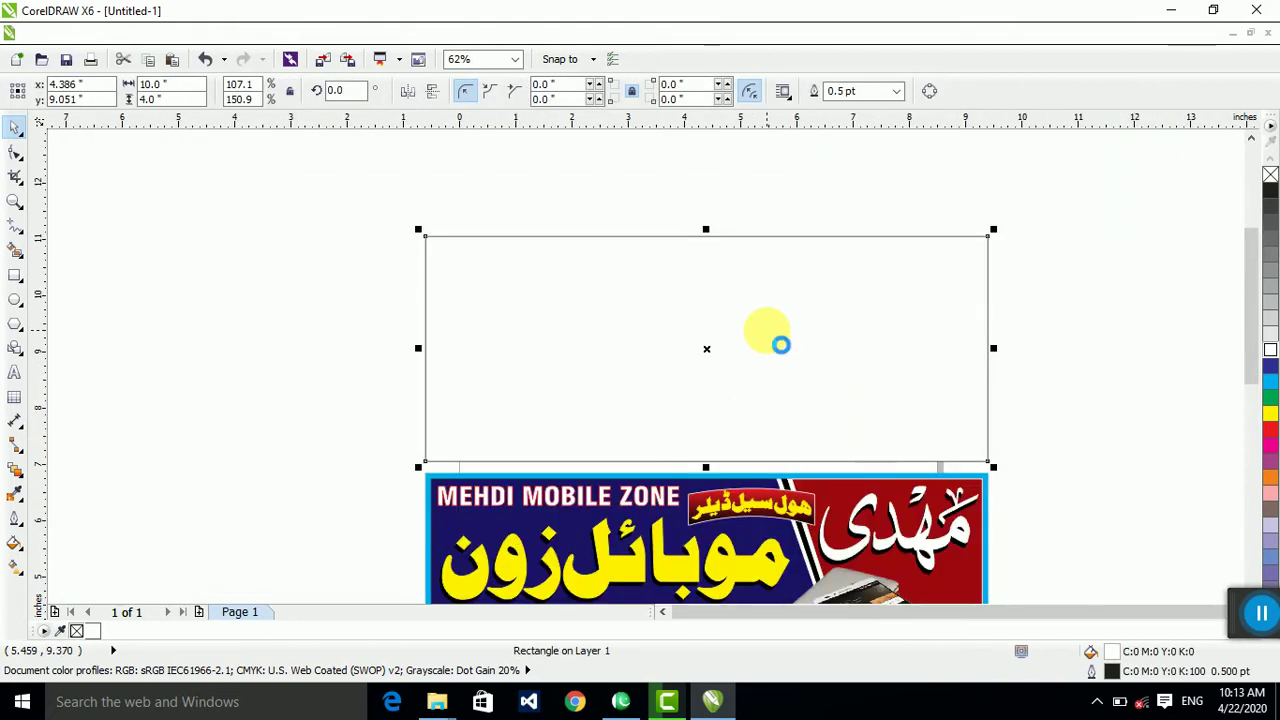
{"action": "left_click_drag", "start_coordinate": [795, 342], "coordinate": [995, 339]}
{"action": "right_click", "coordinate": [995, 339]}
{"action": "left_click_drag", "start_coordinate": [855, 339], "coordinate": [743, 340]}
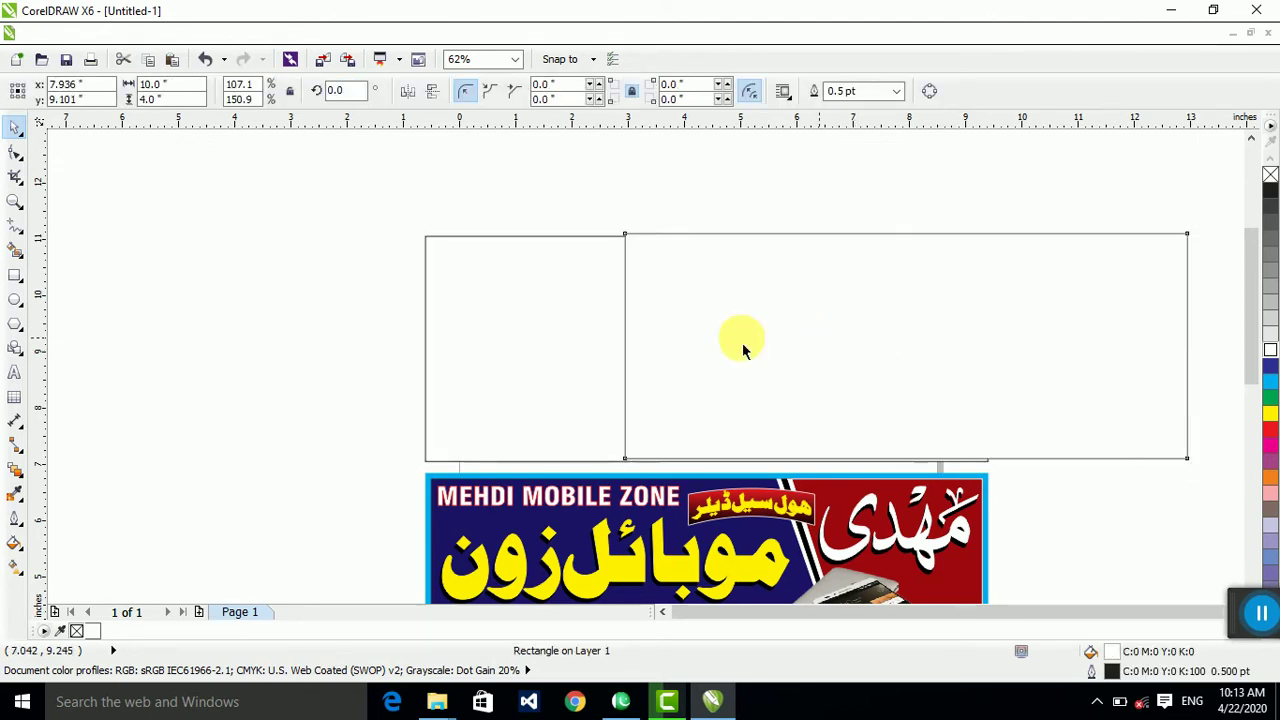
{"action": "key", "text": "ctrl+z"}
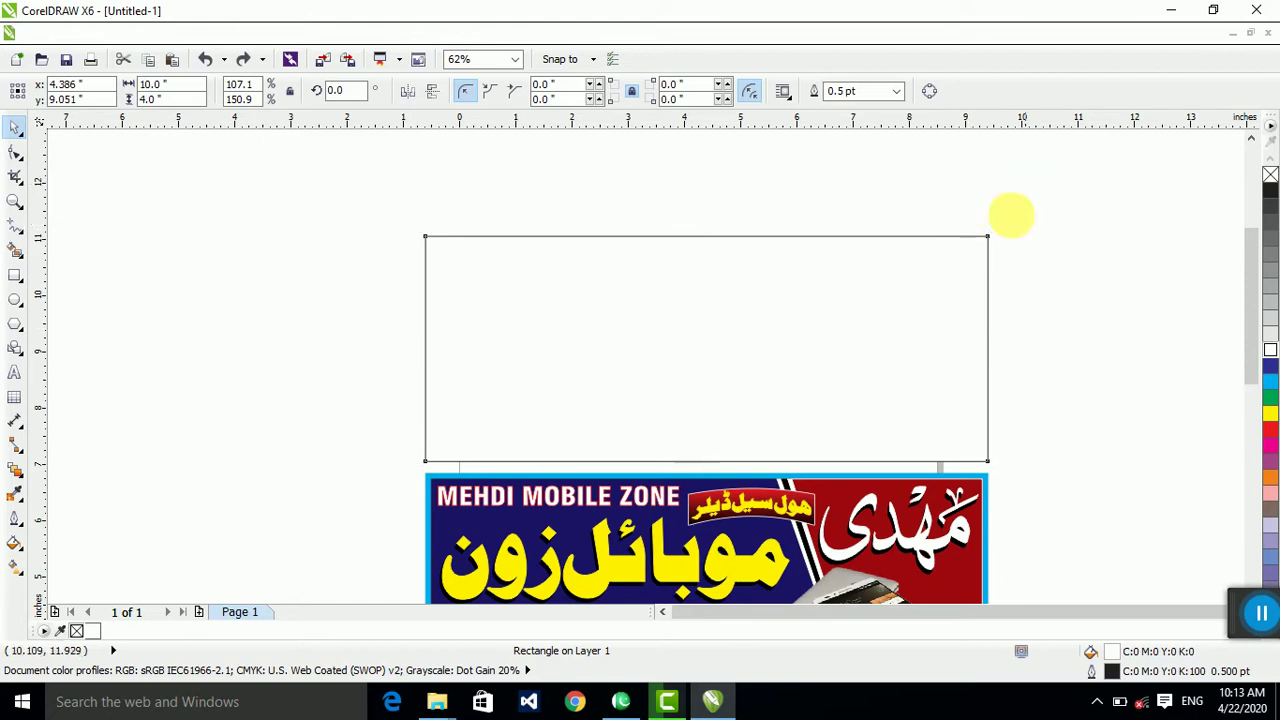
Step: Convert the upper rectangle copy to curves and move its left-side nodes right to about 6.3 inches on the ruler
{"action": "left_click_drag", "start_coordinate": [1025, 192], "coordinate": [316, 482]}
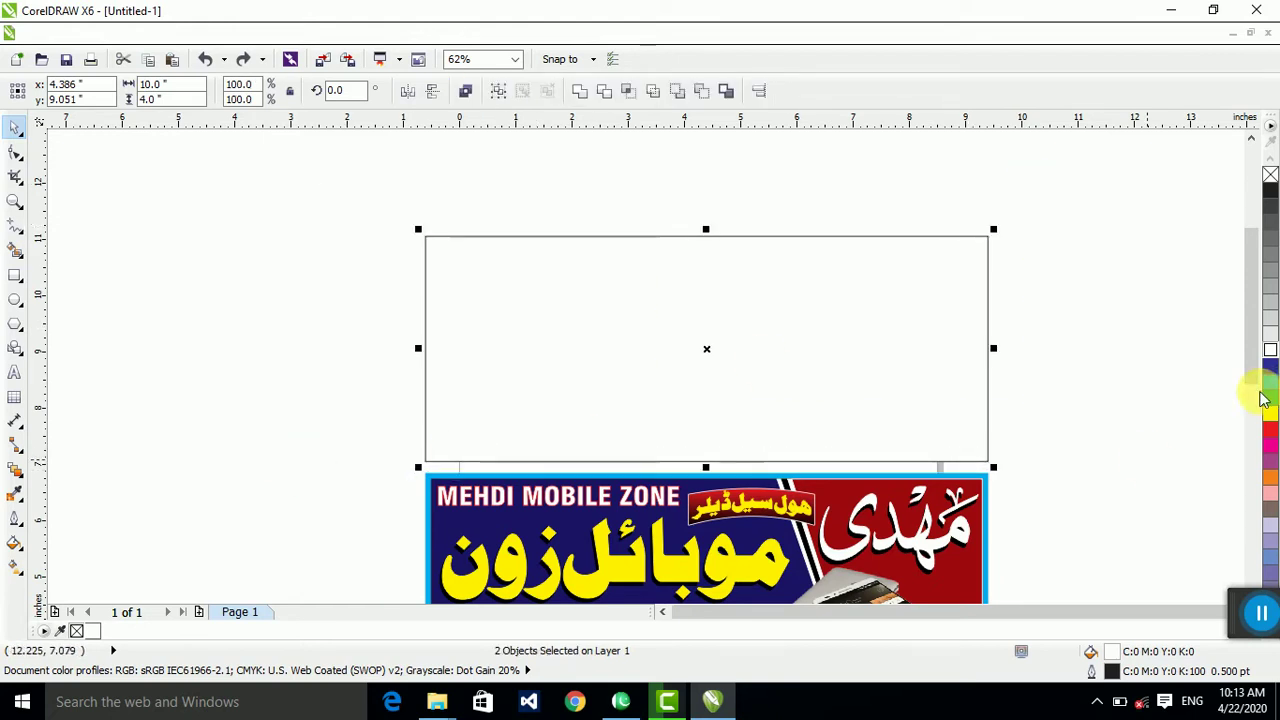
{"action": "left_click", "coordinate": [1110, 312]}
{"action": "left_click", "coordinate": [661, 317]}
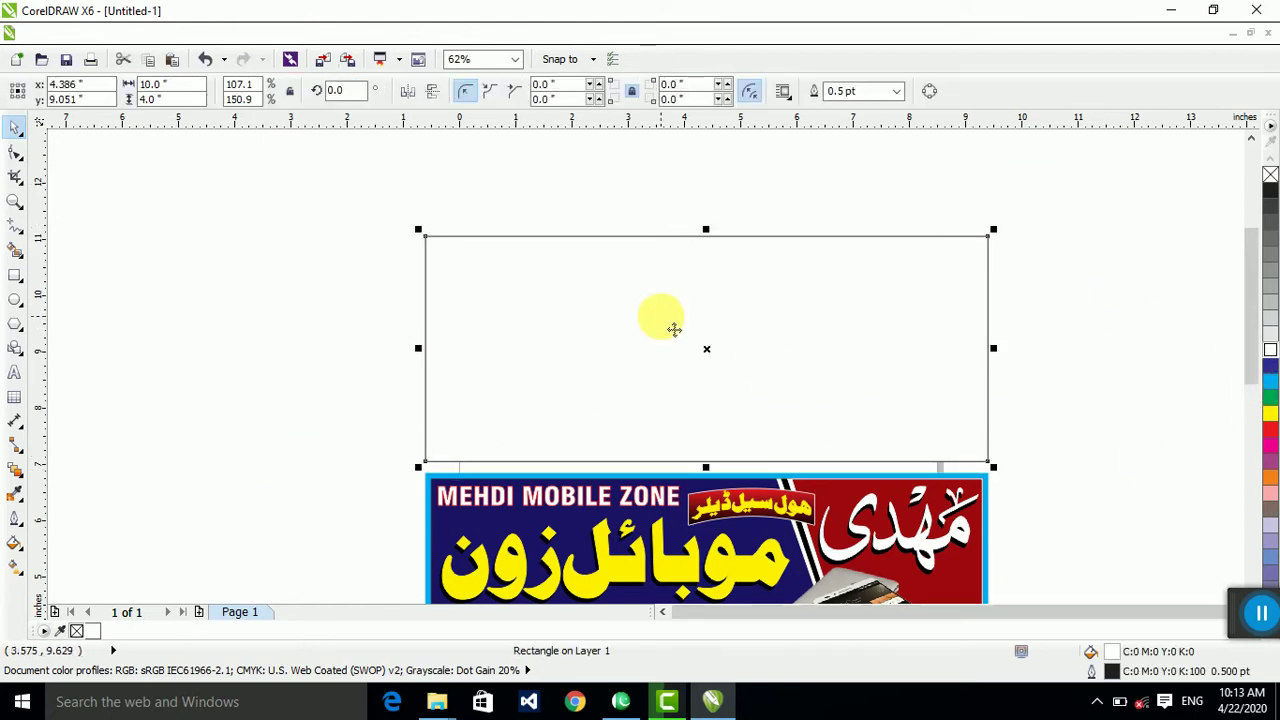
{"action": "key", "text": "ctrl+q"}
{"action": "key", "text": "F10"}
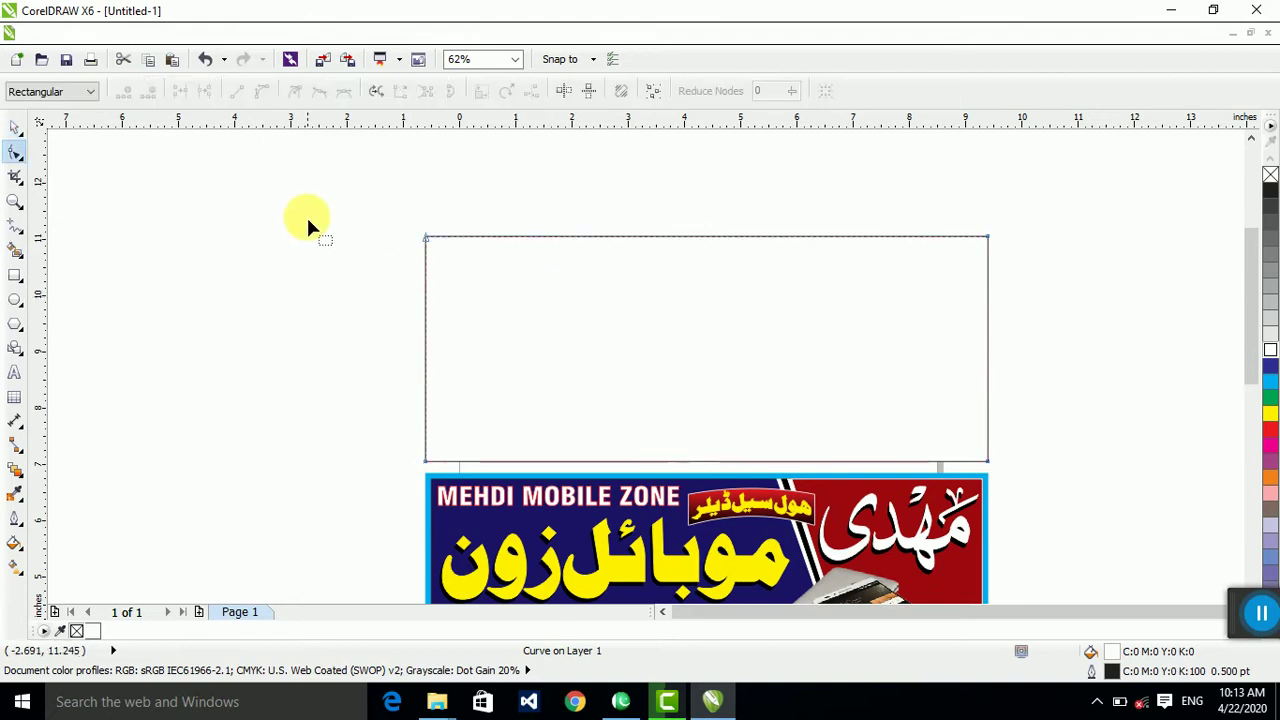
{"action": "left_click_drag", "start_coordinate": [330, 238], "coordinate": [815, 464]}
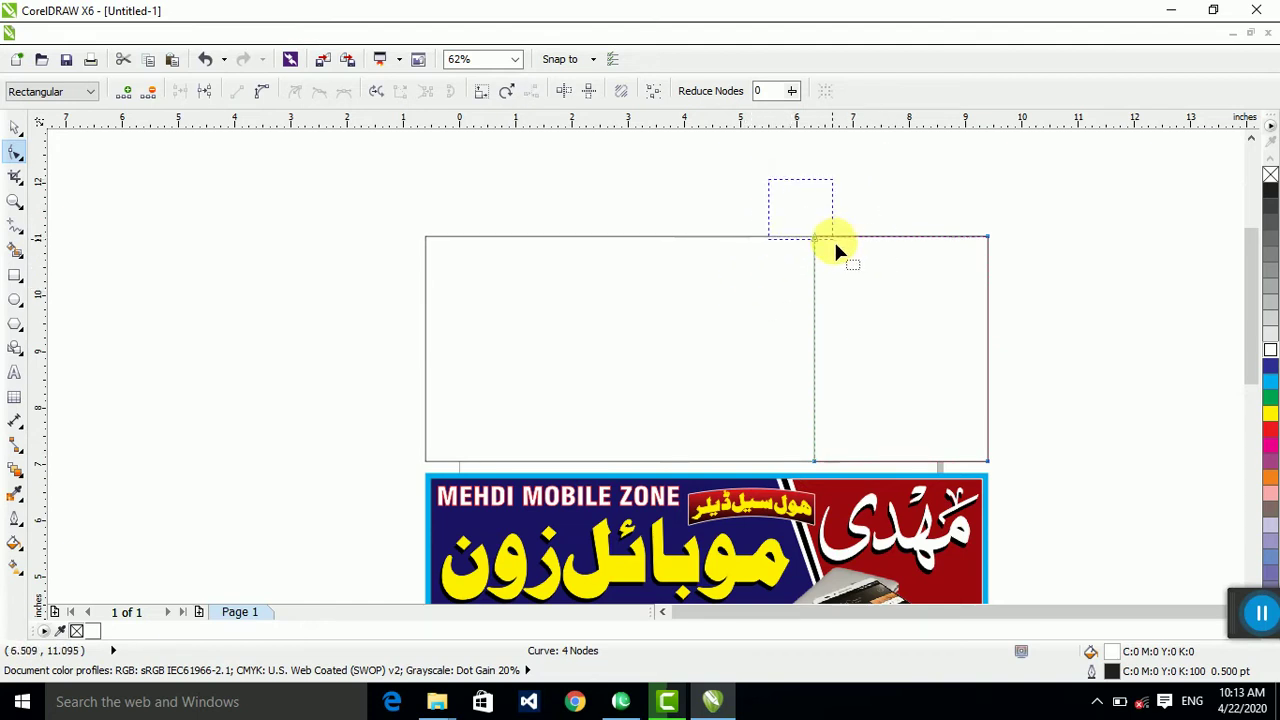
Step: Slant the shape's left edge by moving its top node left, and adjust the edge so the shape is about 3.8 inches wide
{"action": "left_click_drag", "start_coordinate": [834, 240], "coordinate": [745, 236]}
{"action": "left_click_drag", "start_coordinate": [681, 199], "coordinate": [782, 281]}
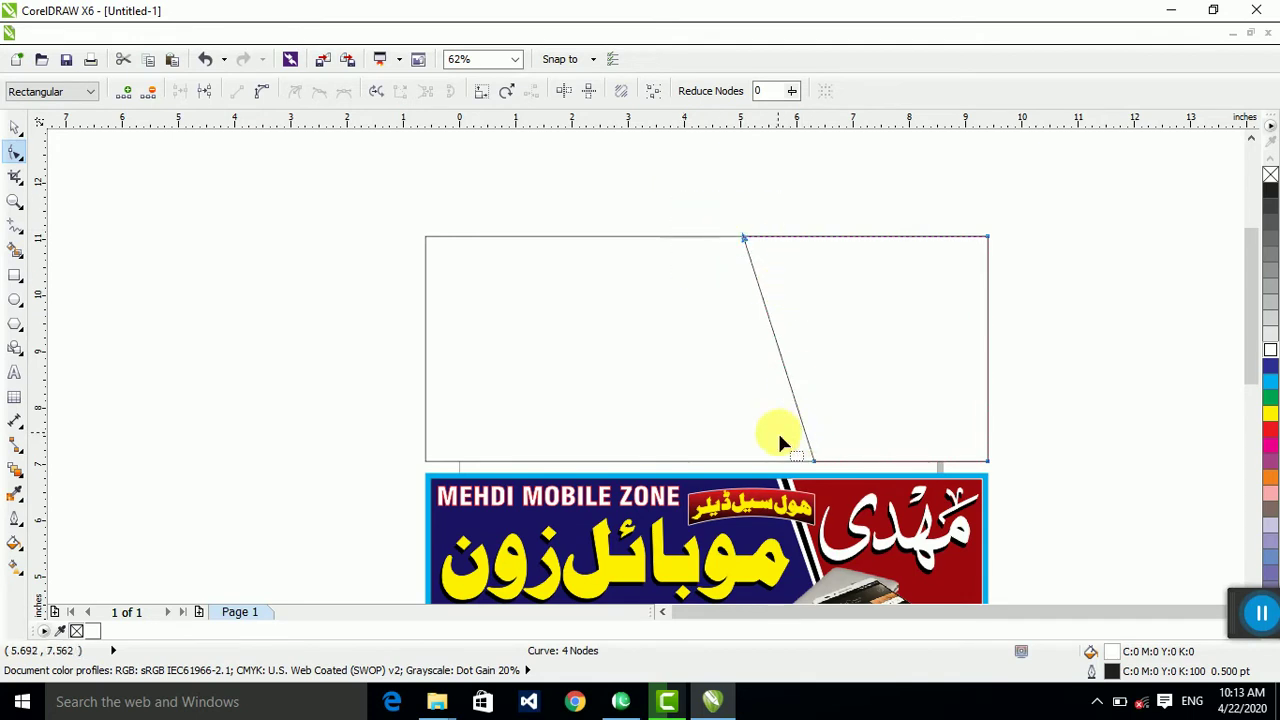
{"action": "left_click_drag", "start_coordinate": [778, 432], "coordinate": [865, 483]}
{"action": "left_click_drag", "start_coordinate": [727, 201], "coordinate": [832, 309]}
{"action": "left_click", "coordinate": [682, 203]}
{"action": "left_click_drag", "start_coordinate": [700, 209], "coordinate": [782, 247]}
{"action": "mouse_move", "coordinate": [788, 437]}
{"action": "left_mouse_down"}
{"action": "mouse_move", "coordinate": [840, 468]}
{"action": "mouse_move", "coordinate": [866, 457]}
{"action": "mouse_move", "coordinate": [843, 461]}
{"action": "left_mouse_up"}
{"action": "left_click", "coordinate": [14, 127]}
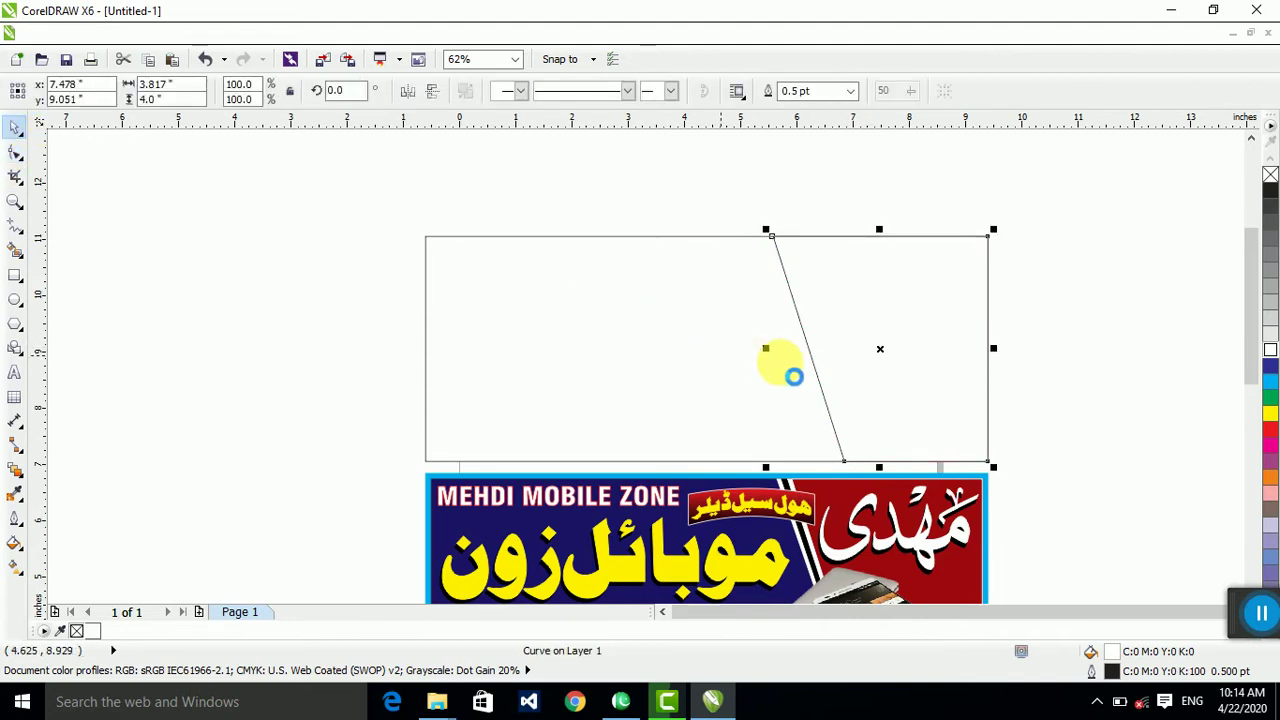
Step: Create two successively narrower copies of the slanted shape, 3.711 and 3.561 inches wide, keeping their right edges aligned
{"action": "left_click_drag", "start_coordinate": [767, 349], "coordinate": [787, 366]}
{"action": "key", "text": "ctrl+z"}
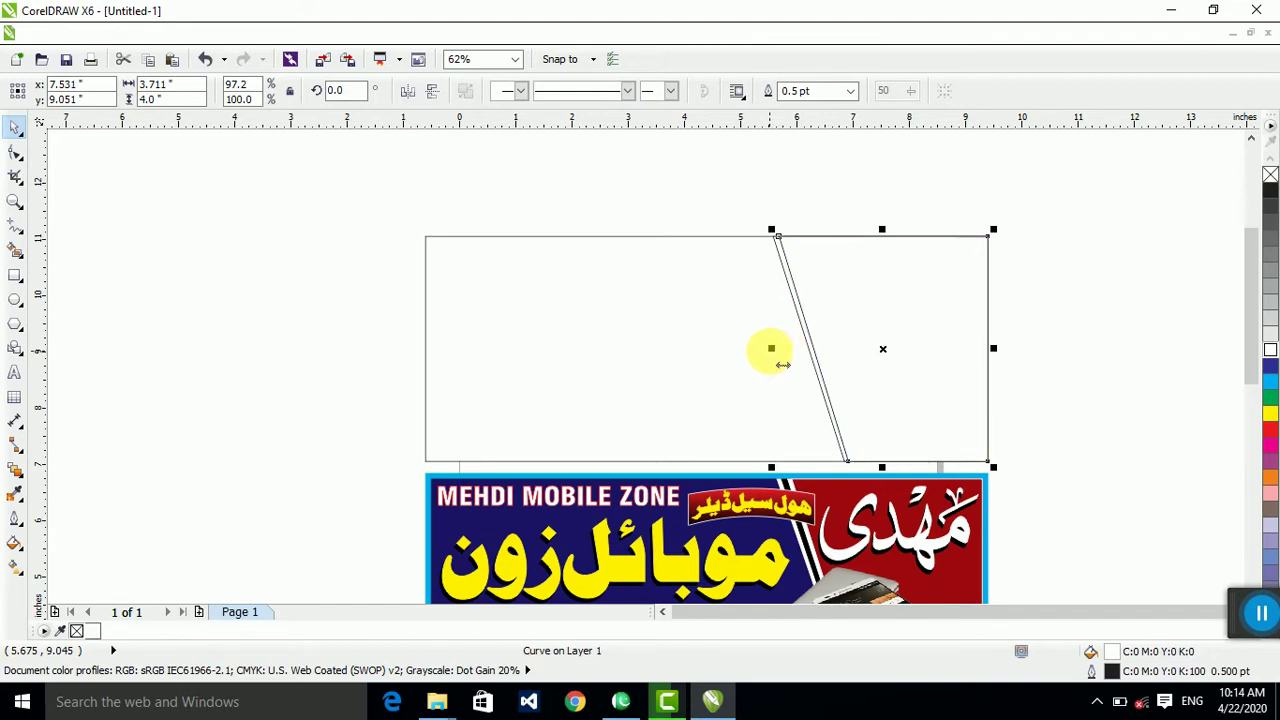
{"action": "left_click_drag", "start_coordinate": [783, 364], "coordinate": [792, 364]}
{"action": "scroll", "coordinate": [820, 495], "scroll_direction": "up", "scroll_amount": 5}
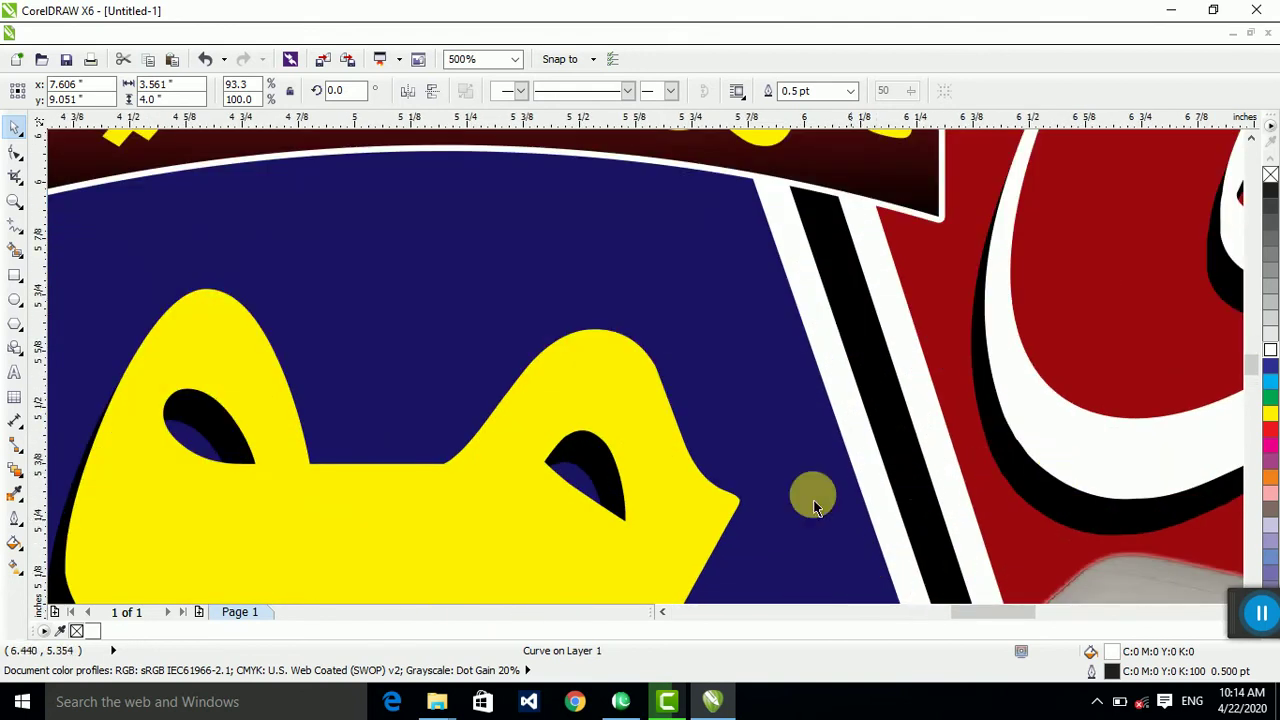
{"action": "scroll", "coordinate": [815, 505], "scroll_direction": "down", "scroll_amount": 6}
{"action": "left_click", "coordinate": [845, 228]}
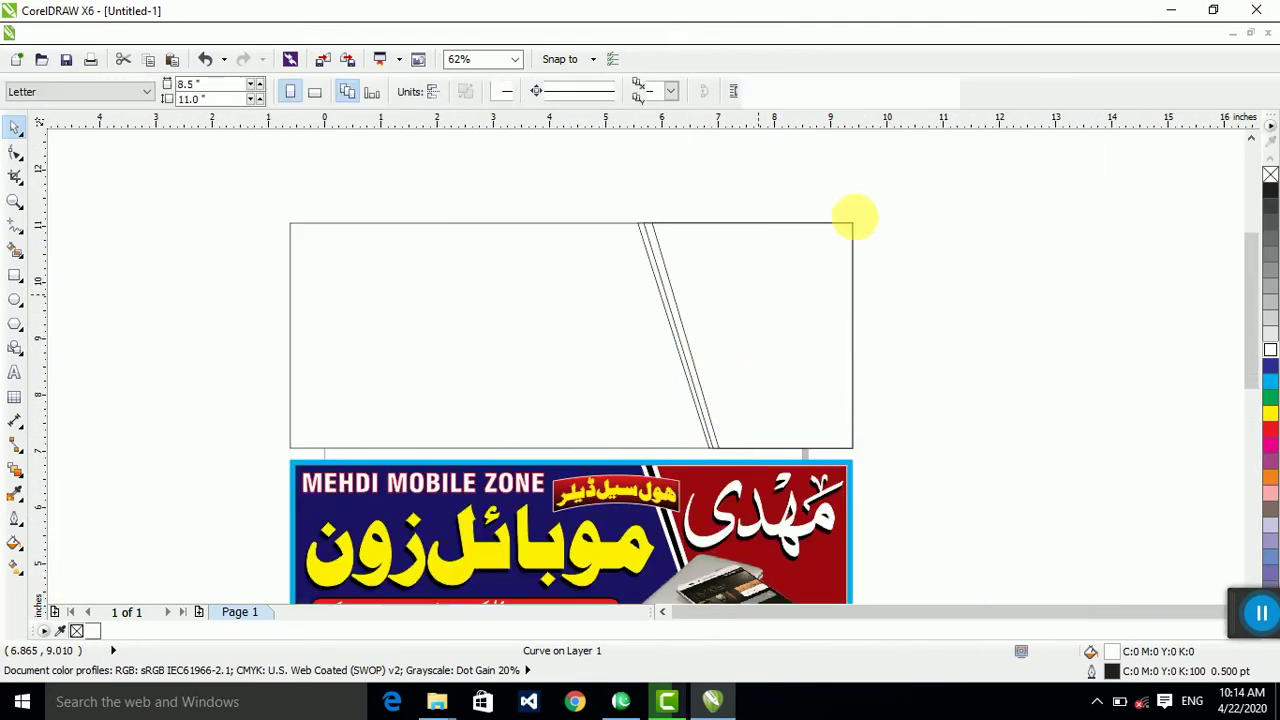
Step: Fill the narrowest slanted shape on the right with red
{"action": "left_click", "coordinate": [851, 272]}
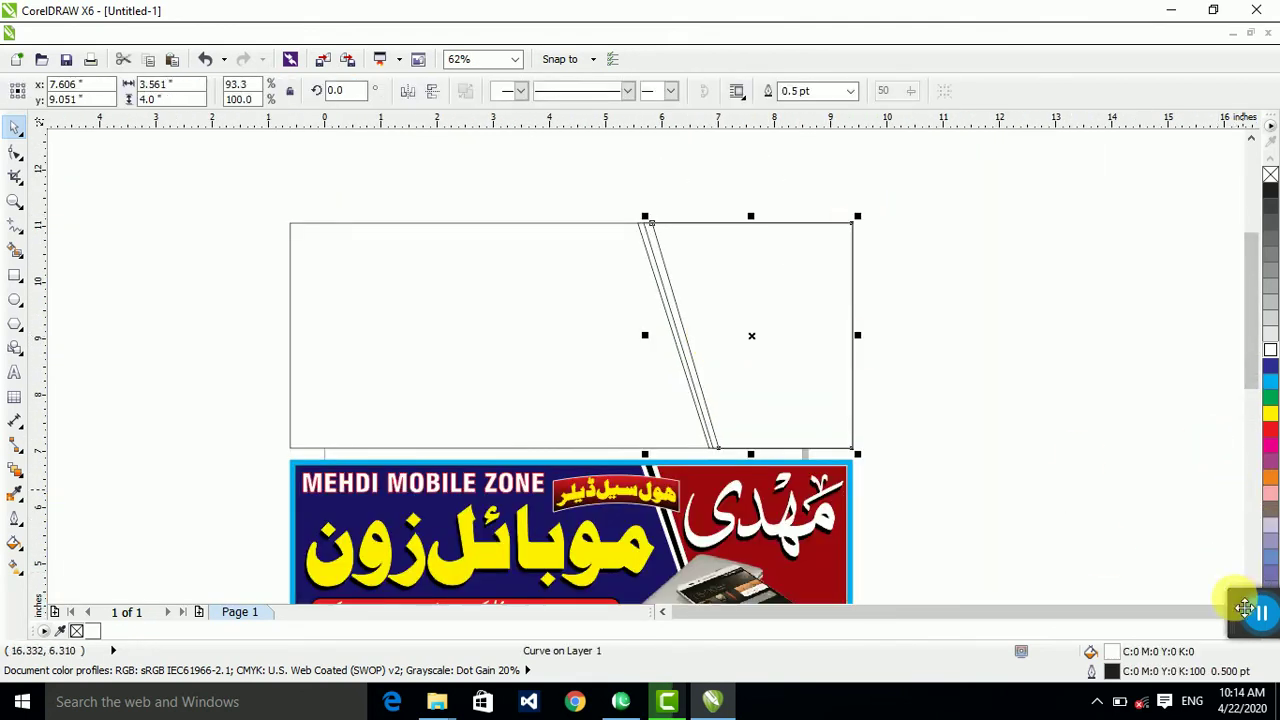
{"action": "left_click_drag", "start_coordinate": [1244, 607], "coordinate": [1243, 648]}
{"action": "left_click", "coordinate": [1270, 430]}
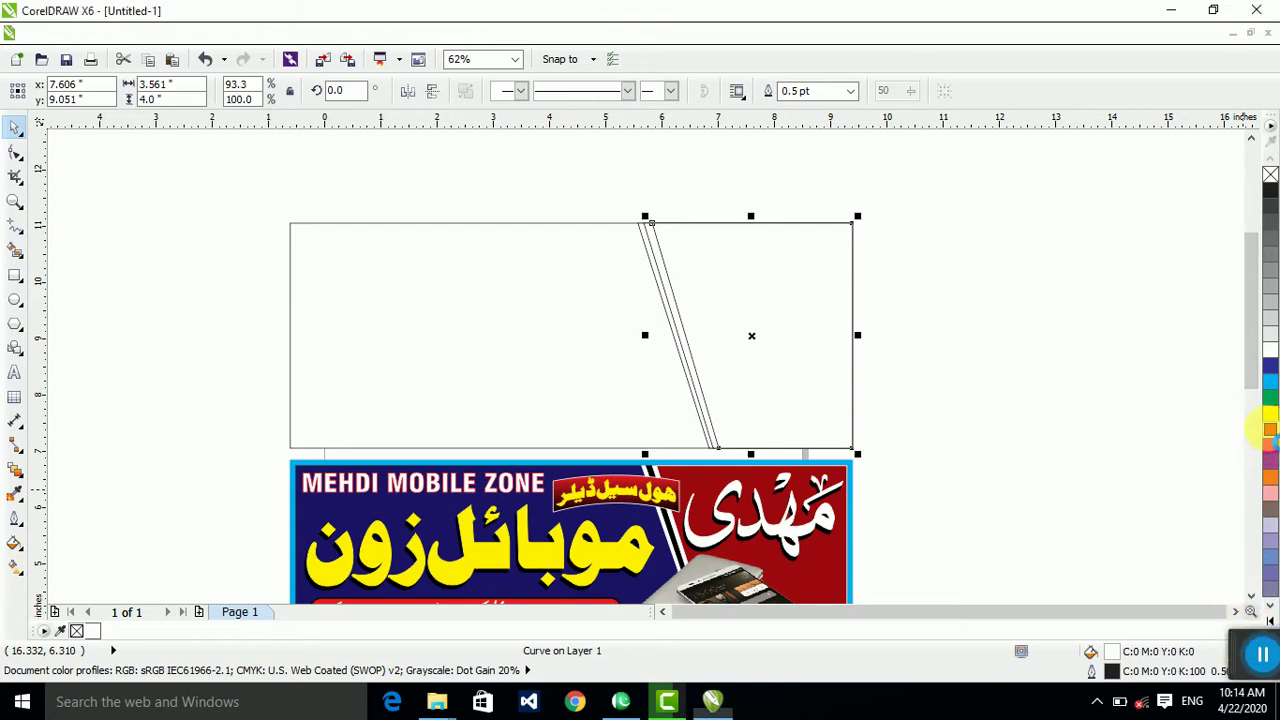
{"action": "left_click", "coordinate": [803, 371]}
{"action": "scroll", "coordinate": [636, 312], "scroll_direction": "up", "scroll_amount": 2}
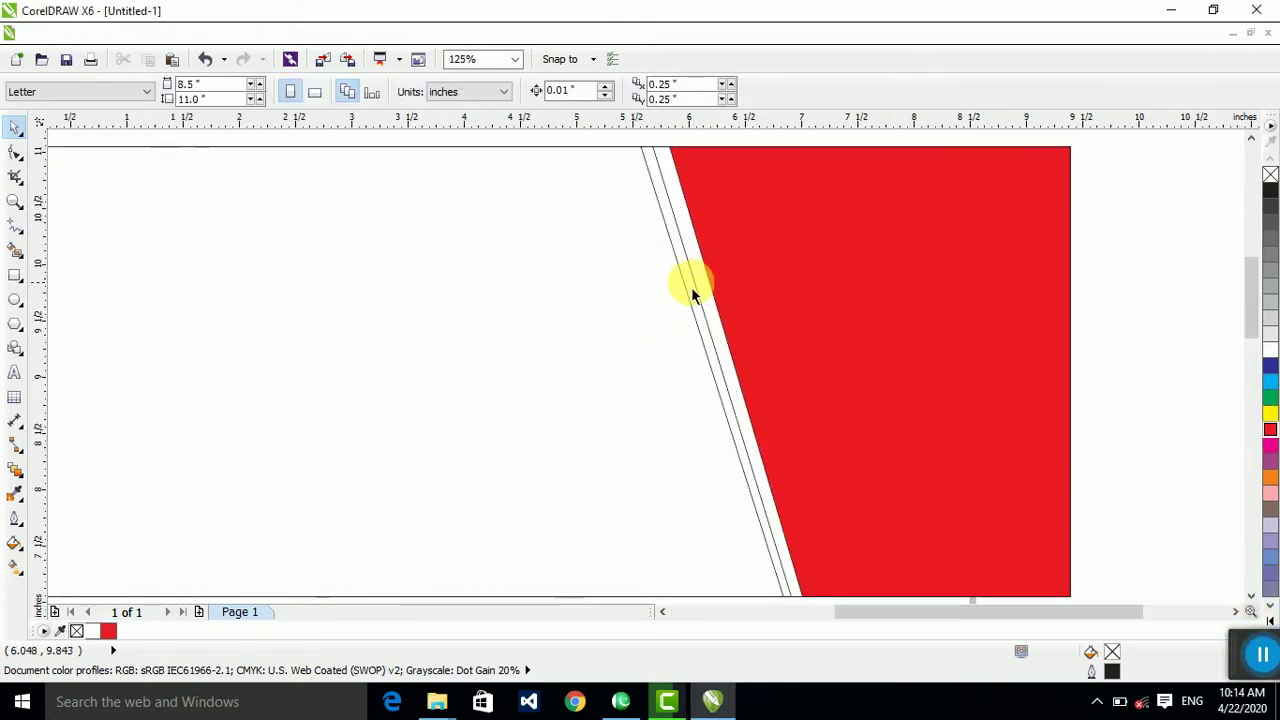
Step: Widen the red shape leftward to 3.613 inches to narrow the stripe beside it
{"action": "left_click", "coordinate": [706, 283]}
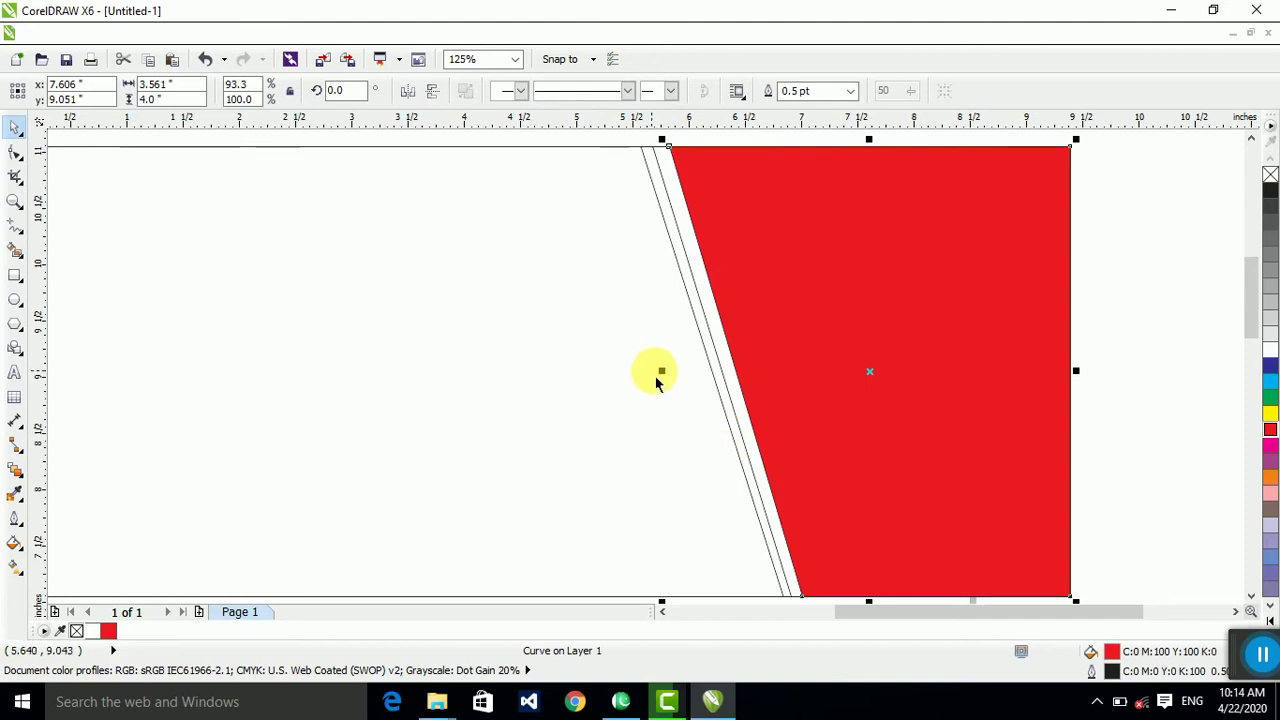
{"action": "left_click_drag", "start_coordinate": [660, 373], "coordinate": [663, 378]}
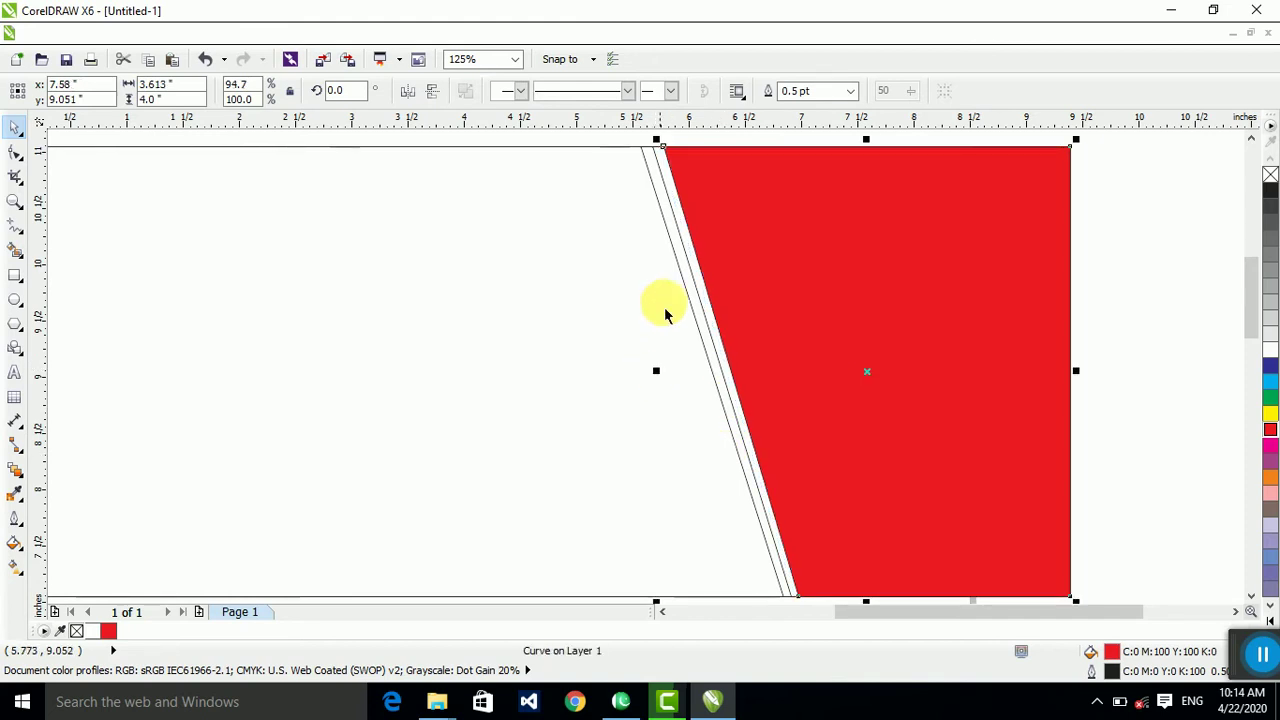
{"action": "scroll", "coordinate": [697, 290], "scroll_direction": "up", "scroll_amount": 2}
Step: Fill the middle slanted shape behind the red one with dark blue
{"action": "key", "text": "ctrl+z"}
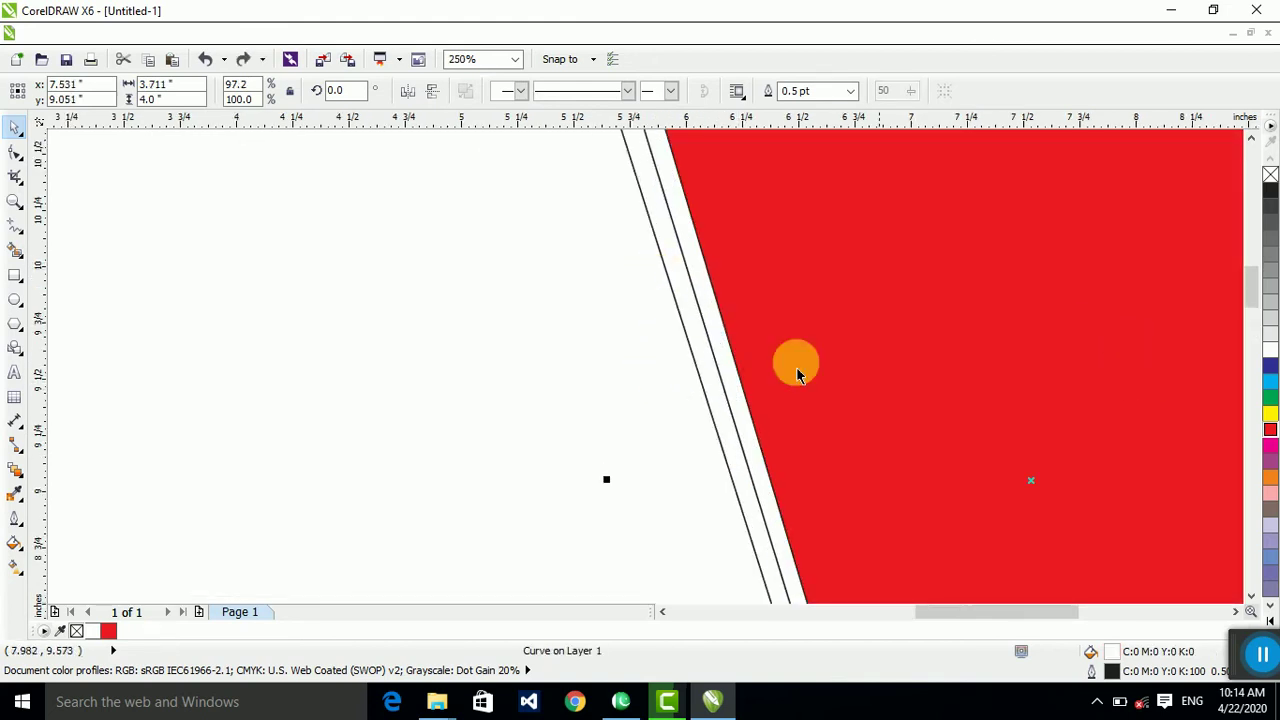
{"action": "scroll", "coordinate": [790, 365], "scroll_direction": "down", "scroll_amount": 4}
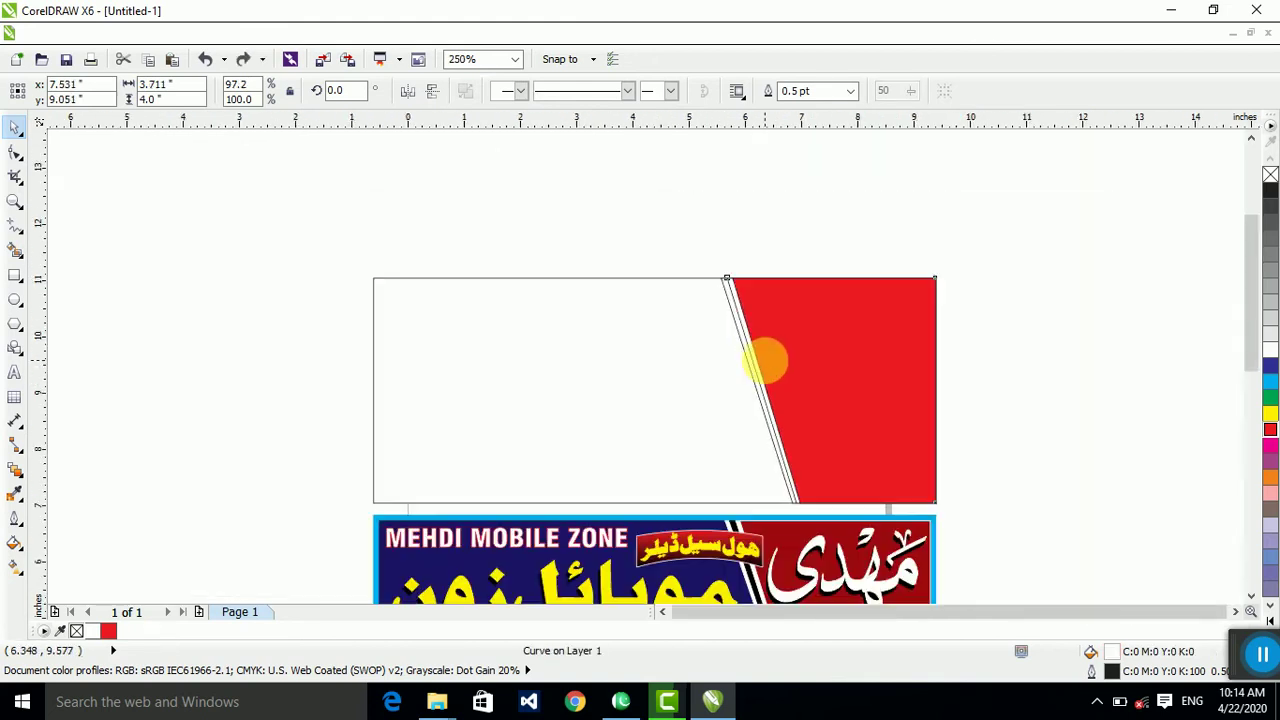
{"action": "right_click", "coordinate": [1270, 365]}
{"action": "left_click", "coordinate": [1128, 360]}
{"action": "scroll", "coordinate": [697, 362], "scroll_direction": "up", "scroll_amount": 2}
{"action": "scroll", "coordinate": [717, 346], "scroll_direction": "down", "scroll_amount": 4}
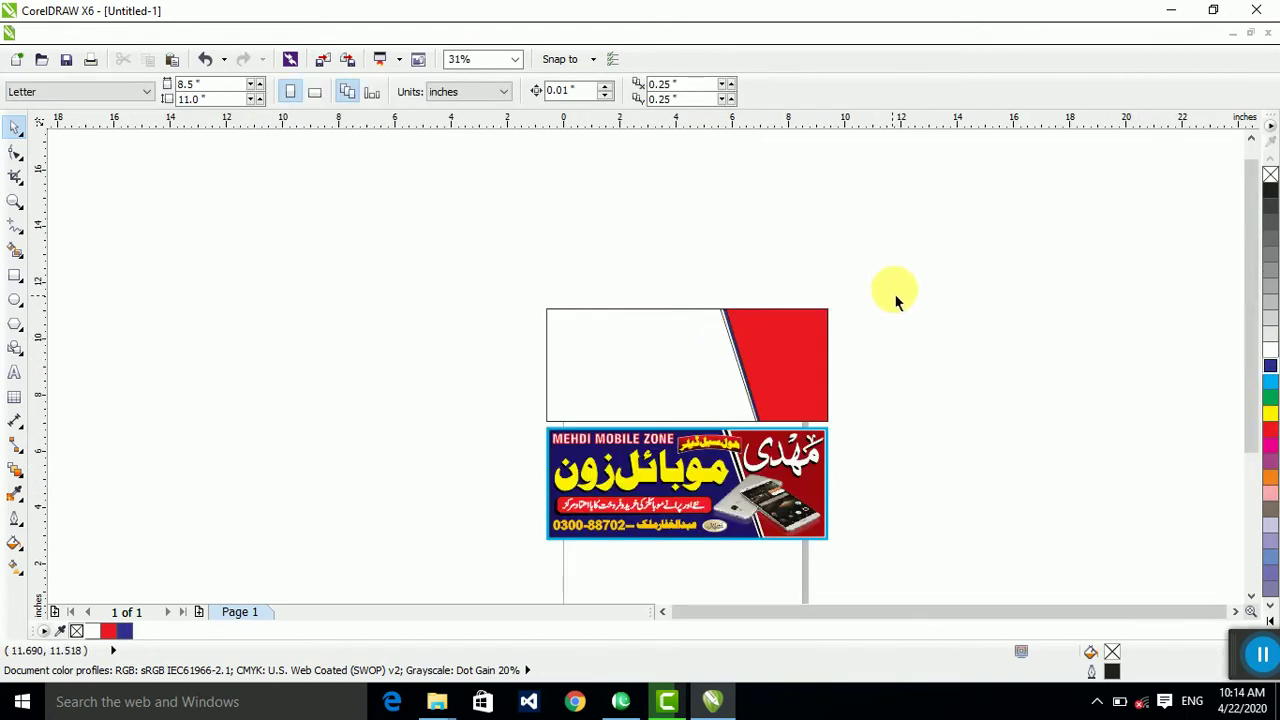
{"action": "left_click_drag", "start_coordinate": [907, 250], "coordinate": [497, 428]}
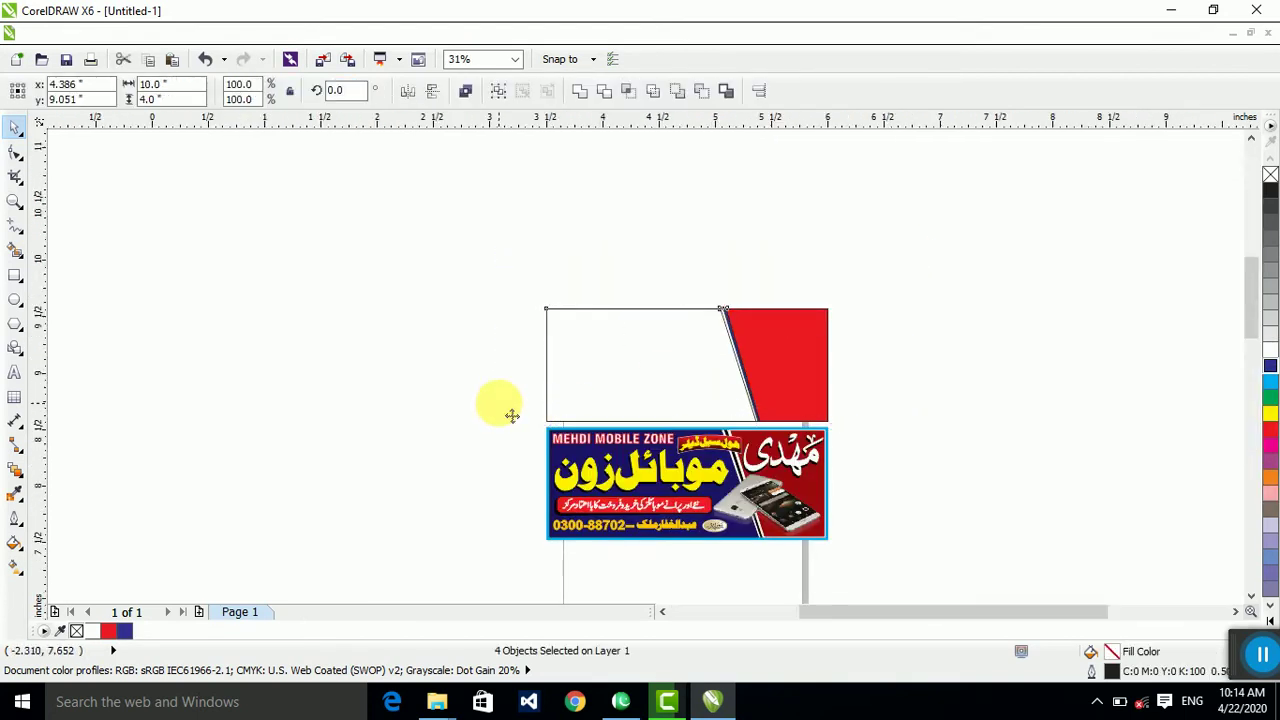
{"action": "scroll", "coordinate": [530, 414], "scroll_direction": "up", "scroll_amount": 4}
{"action": "scroll", "coordinate": [554, 414], "scroll_direction": "down", "scroll_amount": 2}
{"action": "left_click", "coordinate": [1115, 325]}
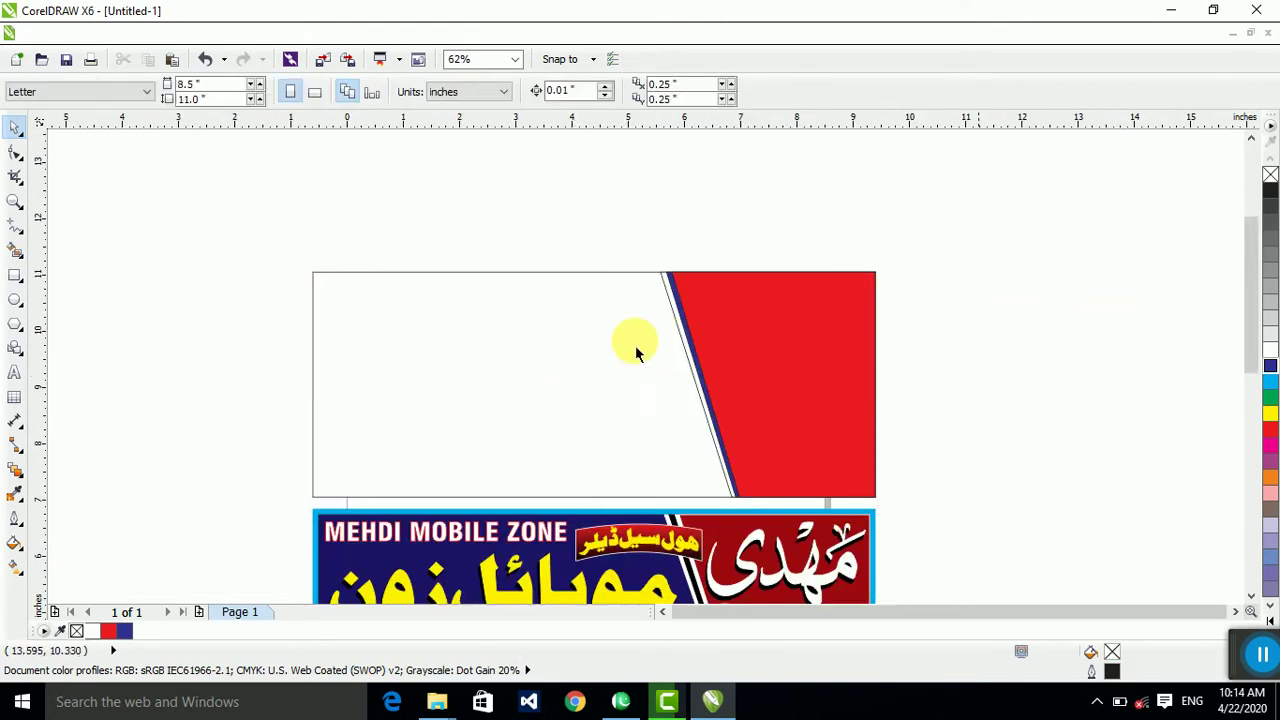
Step: Fill the large background rectangle of the new banner with dark blue
{"action": "left_click", "coordinate": [438, 341]}
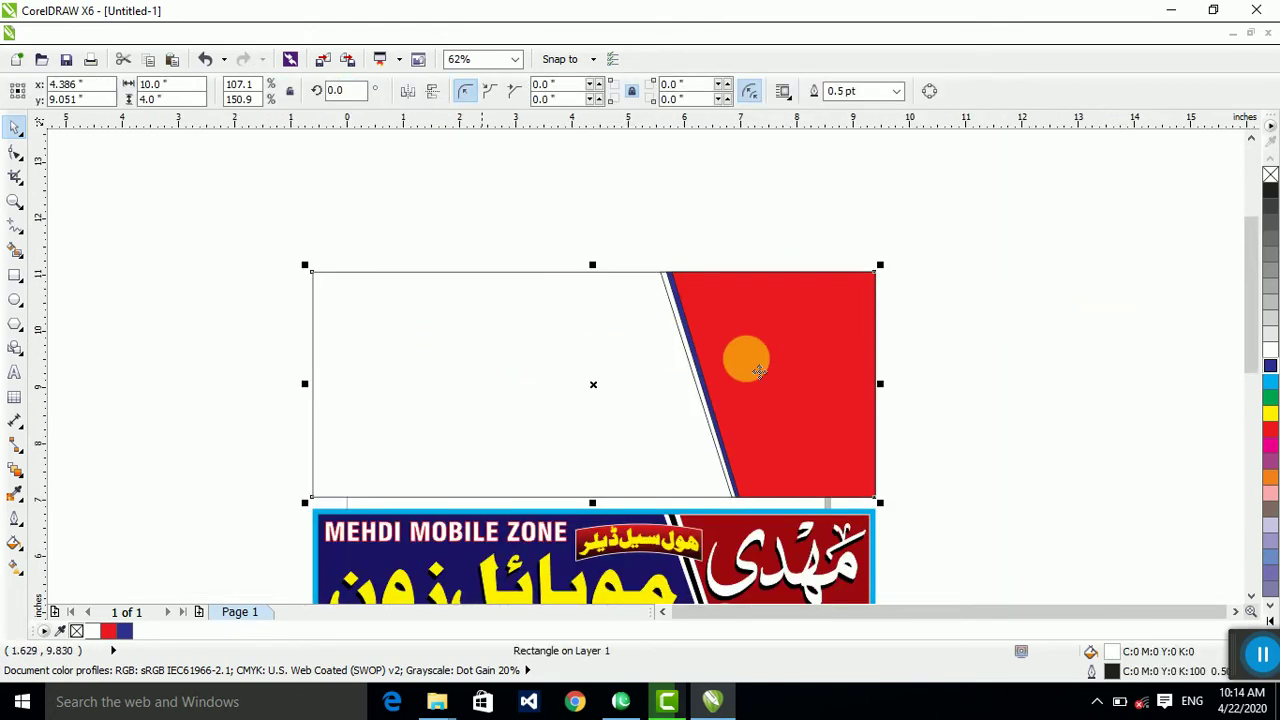
{"action": "left_click", "coordinate": [1271, 376]}
{"action": "left_click", "coordinate": [1113, 360]}
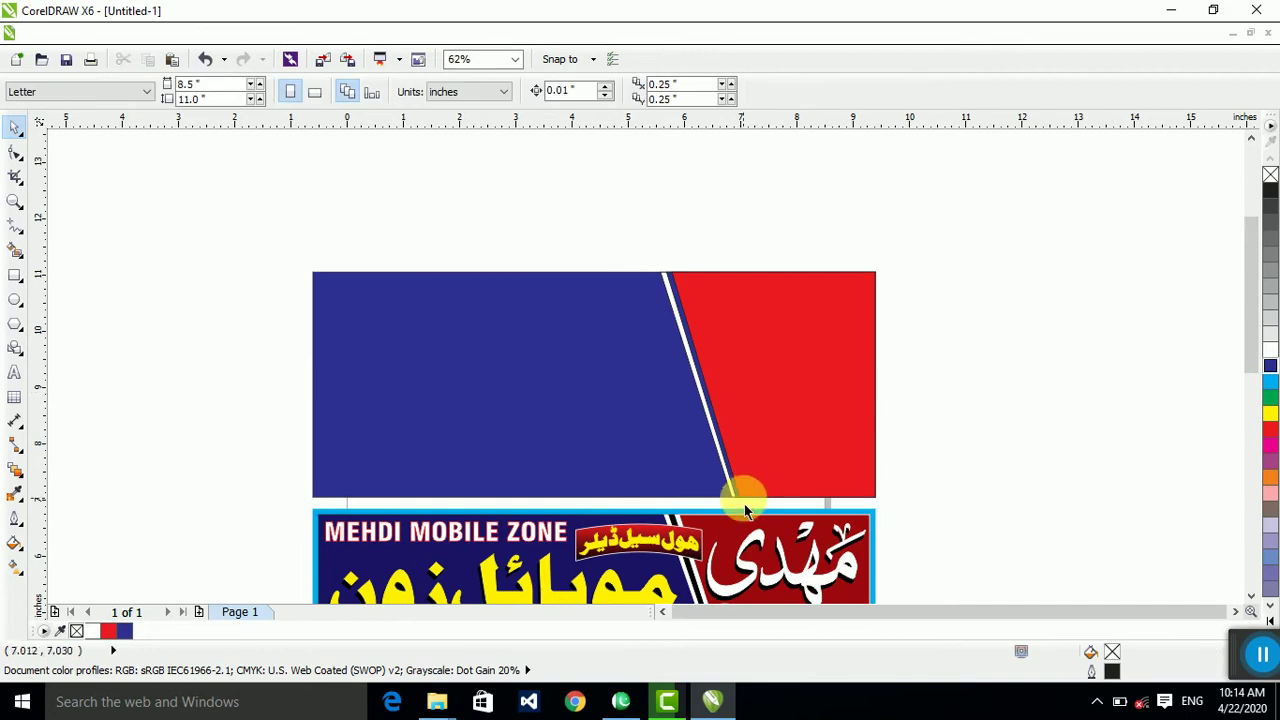
Step: Darken the red slanted shape by setting its uniform fill to C0 M100 Y100 K40
{"action": "scroll", "coordinate": [760, 542], "scroll_direction": "up", "scroll_amount": 3}
{"action": "scroll", "coordinate": [629, 505], "scroll_direction": "down", "scroll_amount": 3}
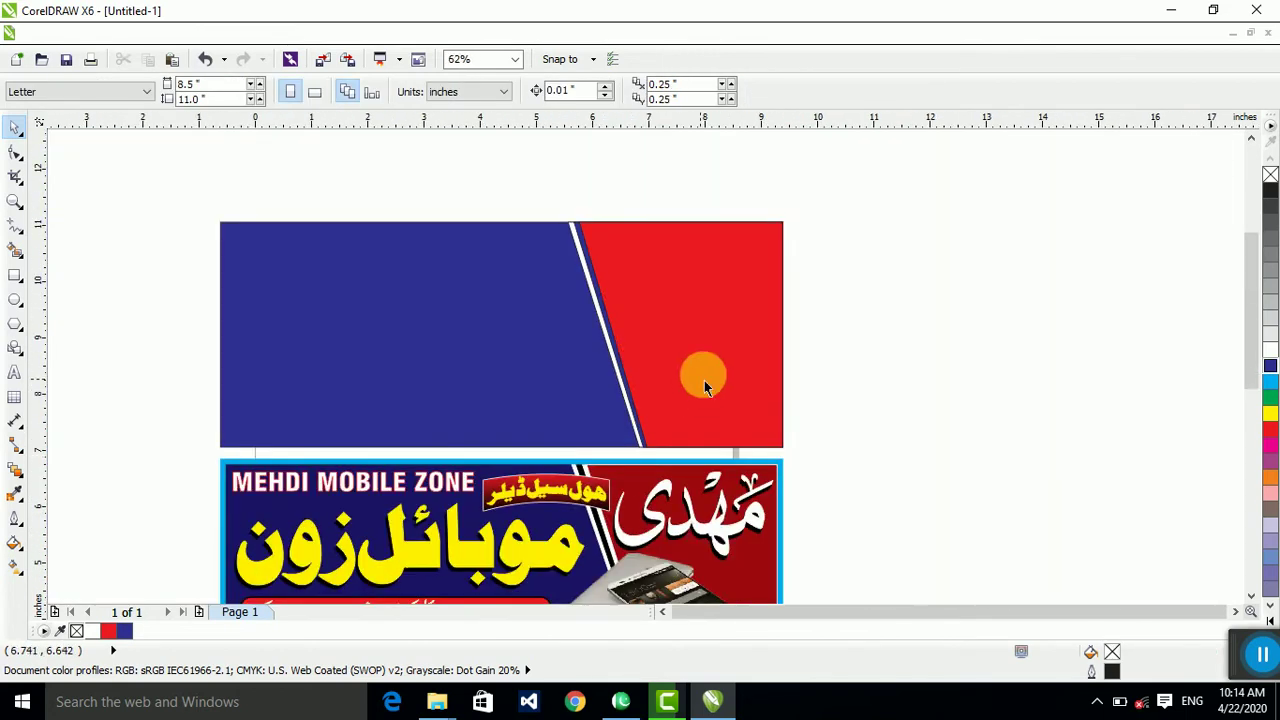
{"action": "left_click", "coordinate": [704, 378]}
{"action": "scroll", "coordinate": [706, 368], "scroll_direction": "up", "scroll_amount": 2}
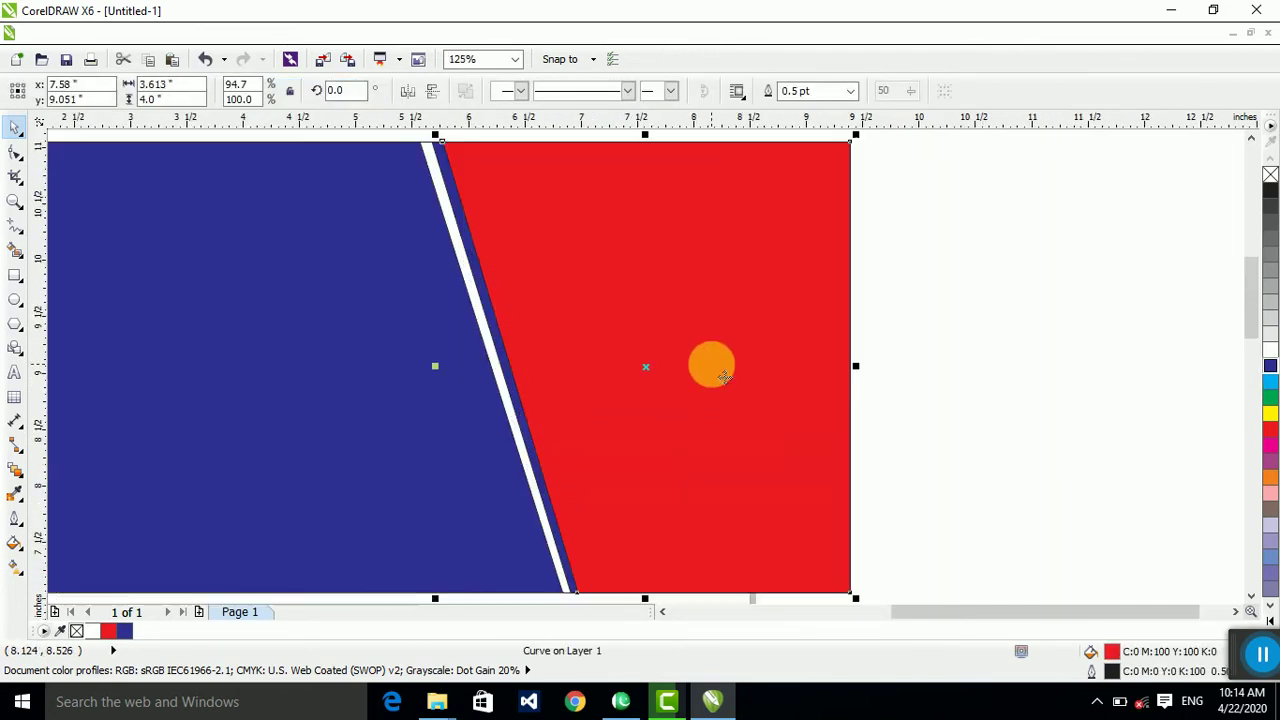
{"action": "double_click", "coordinate": [1113, 652]}
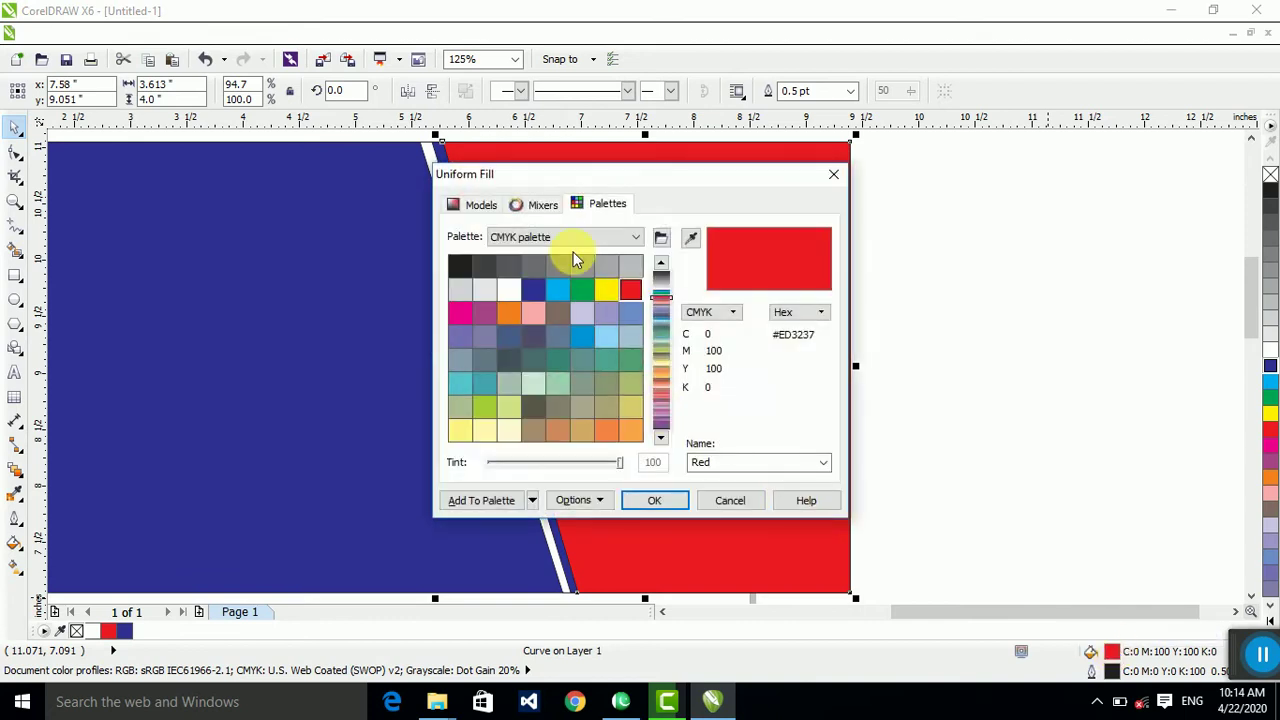
{"action": "left_click", "coordinate": [530, 204]}
{"action": "left_click", "coordinate": [722, 420]}
{"action": "double_click", "coordinate": [722, 420]}
{"action": "type", "text": "4"}
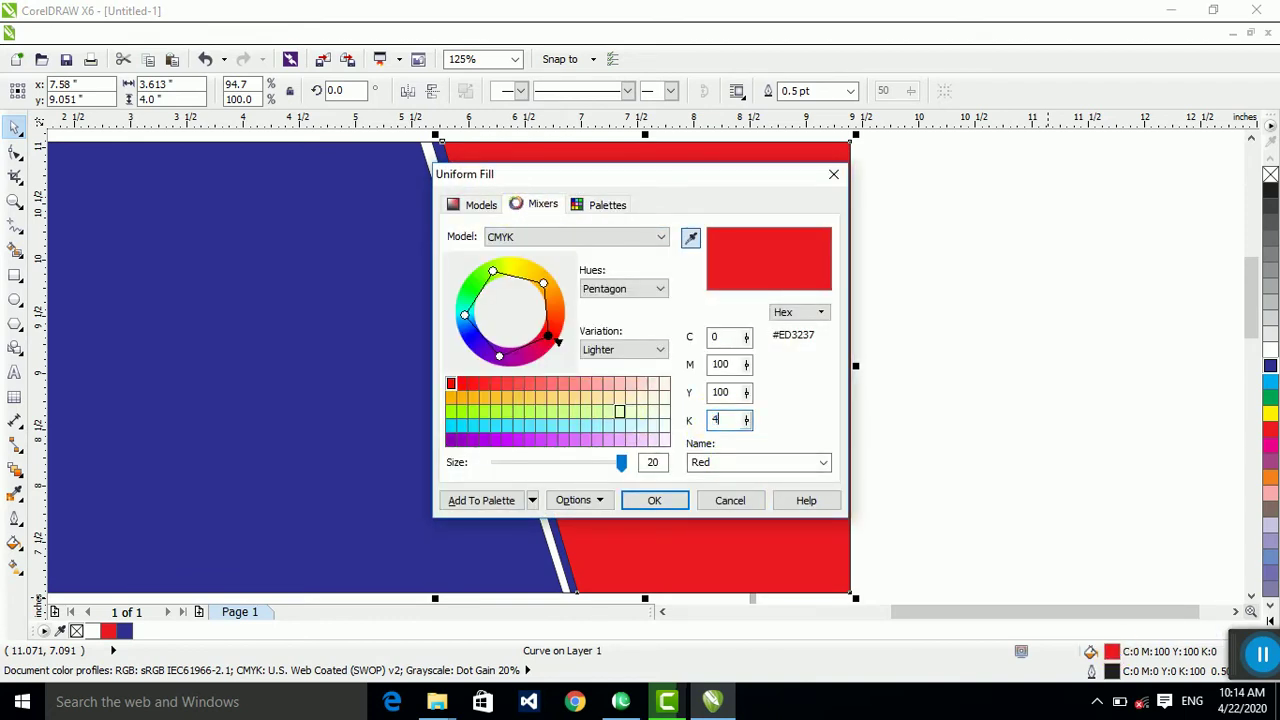
{"action": "type", "text": ".0"}
{"action": "key", "text": "Return"}
{"action": "scroll", "coordinate": [680, 414], "scroll_direction": "down", "scroll_amount": 4}
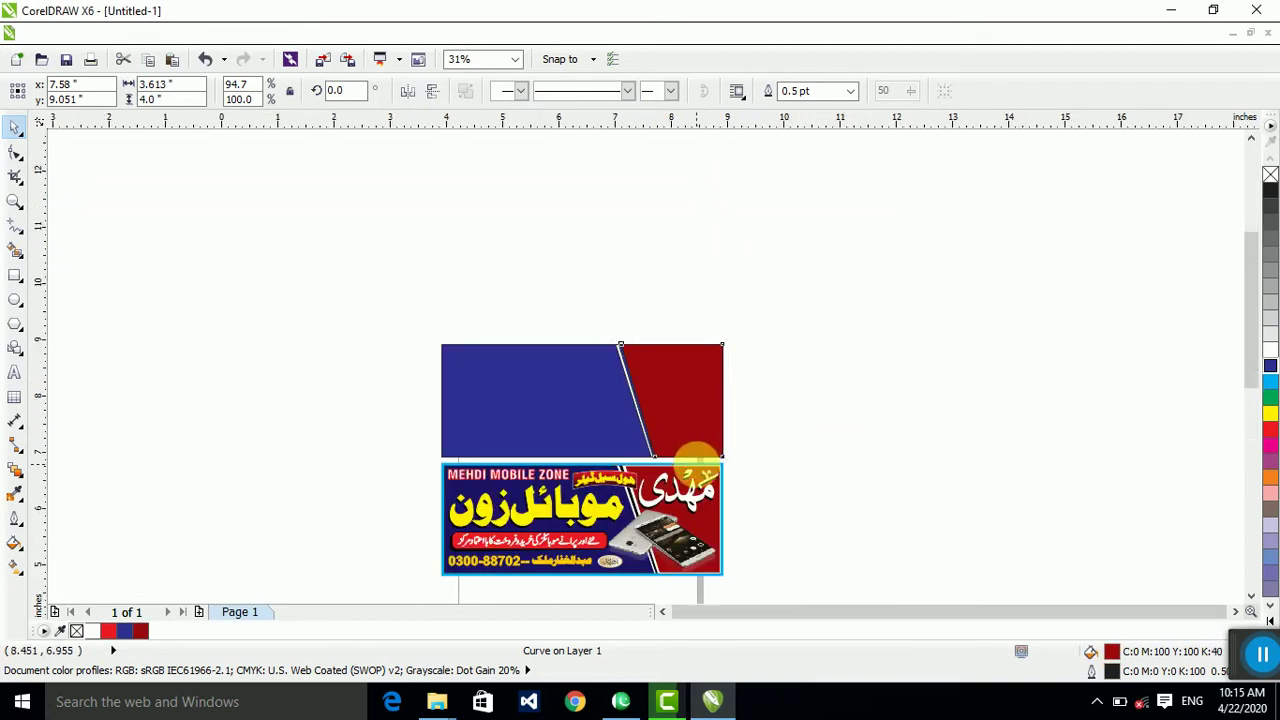
{"action": "scroll", "coordinate": [697, 458], "scroll_direction": "up", "scroll_amount": 4}
{"action": "left_click", "coordinate": [1029, 286]}
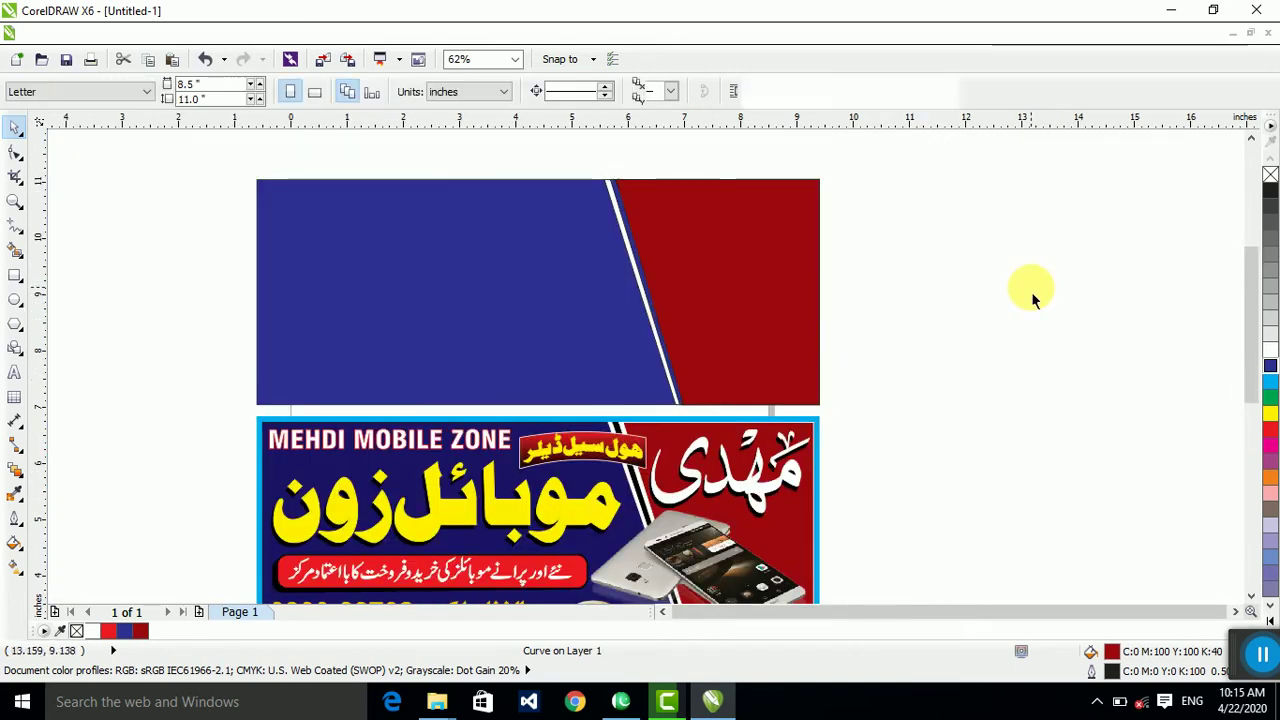
{"action": "left_click", "coordinate": [701, 476]}
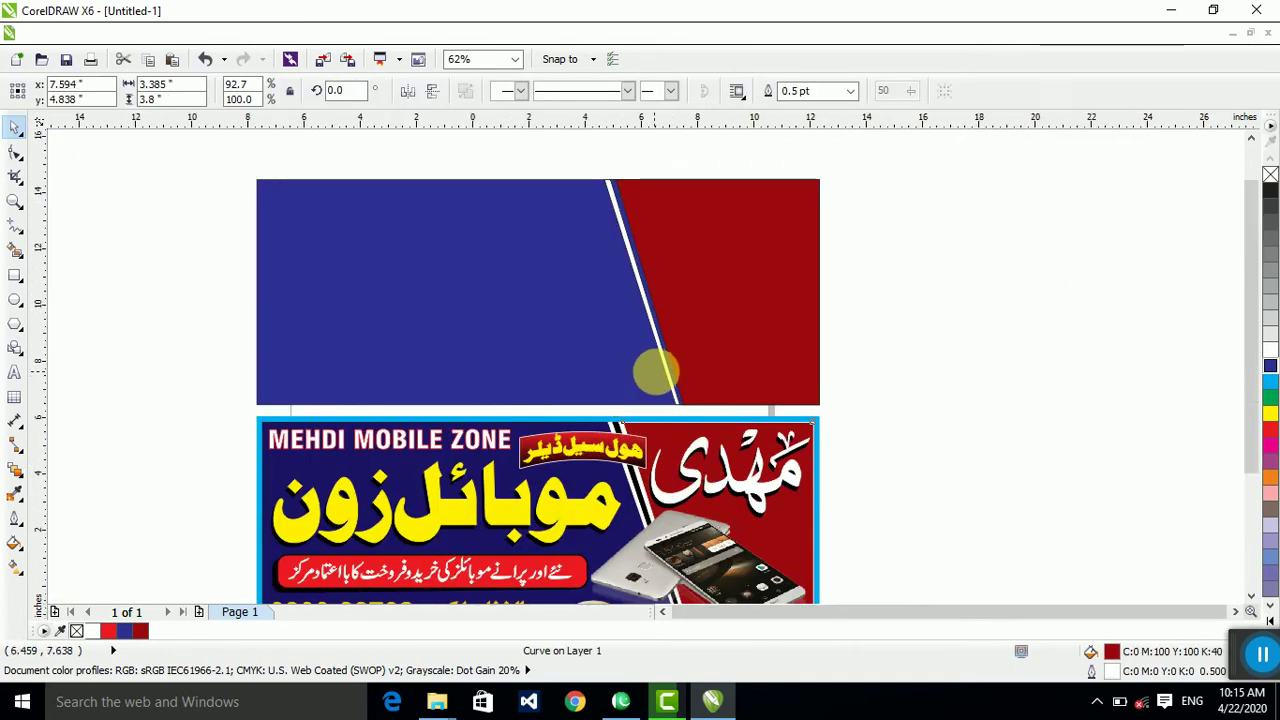
{"action": "scroll", "coordinate": [655, 371], "scroll_direction": "down", "scroll_amount": 1}
{"action": "left_click", "coordinate": [701, 548]}
Step: Switch to Urdu InPage, write ملک موبائل زون in the document and copy the text
{"action": "left_click", "coordinate": [620, 702]}
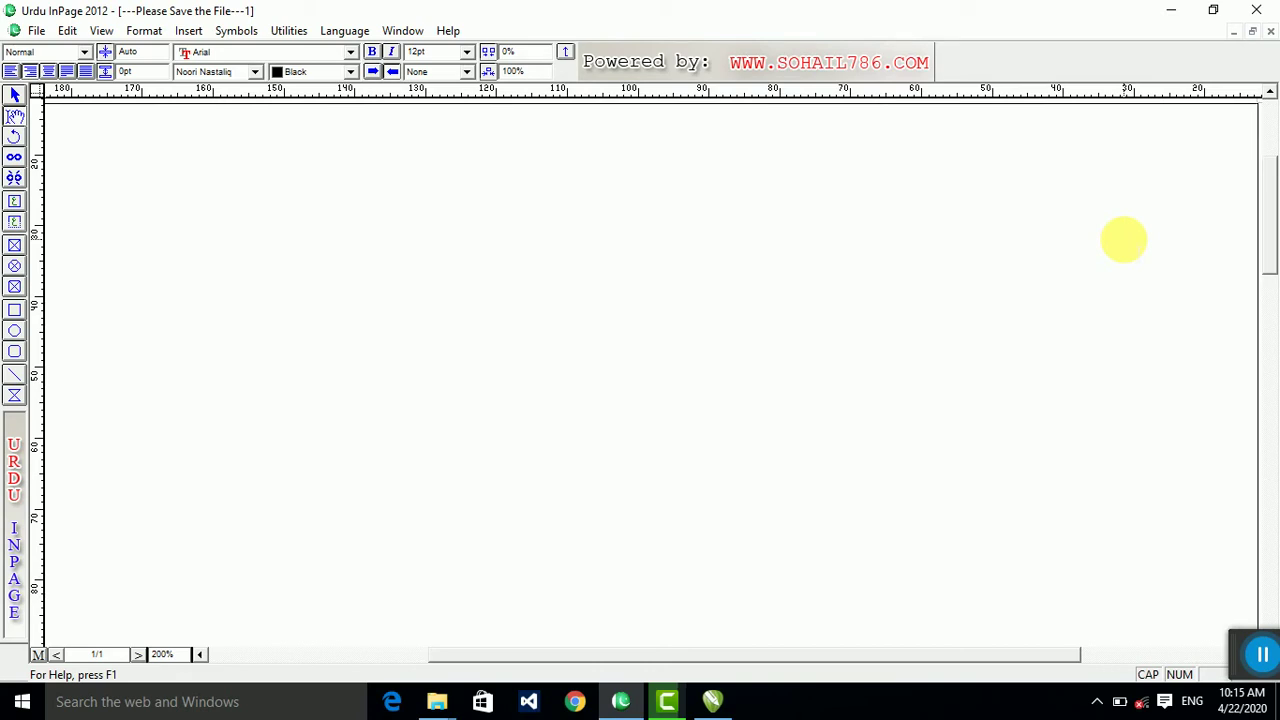
{"action": "type", "text": "(▯¤"}
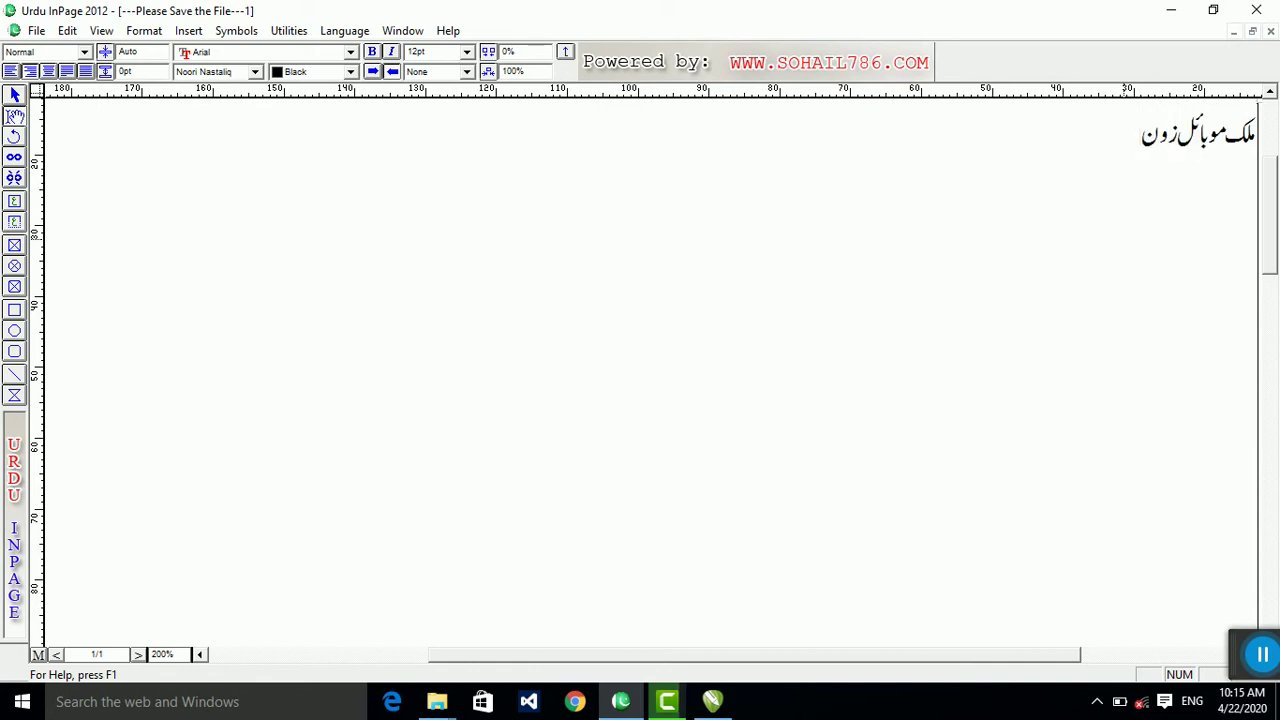
{"action": "left_click", "coordinate": [17, 97]}
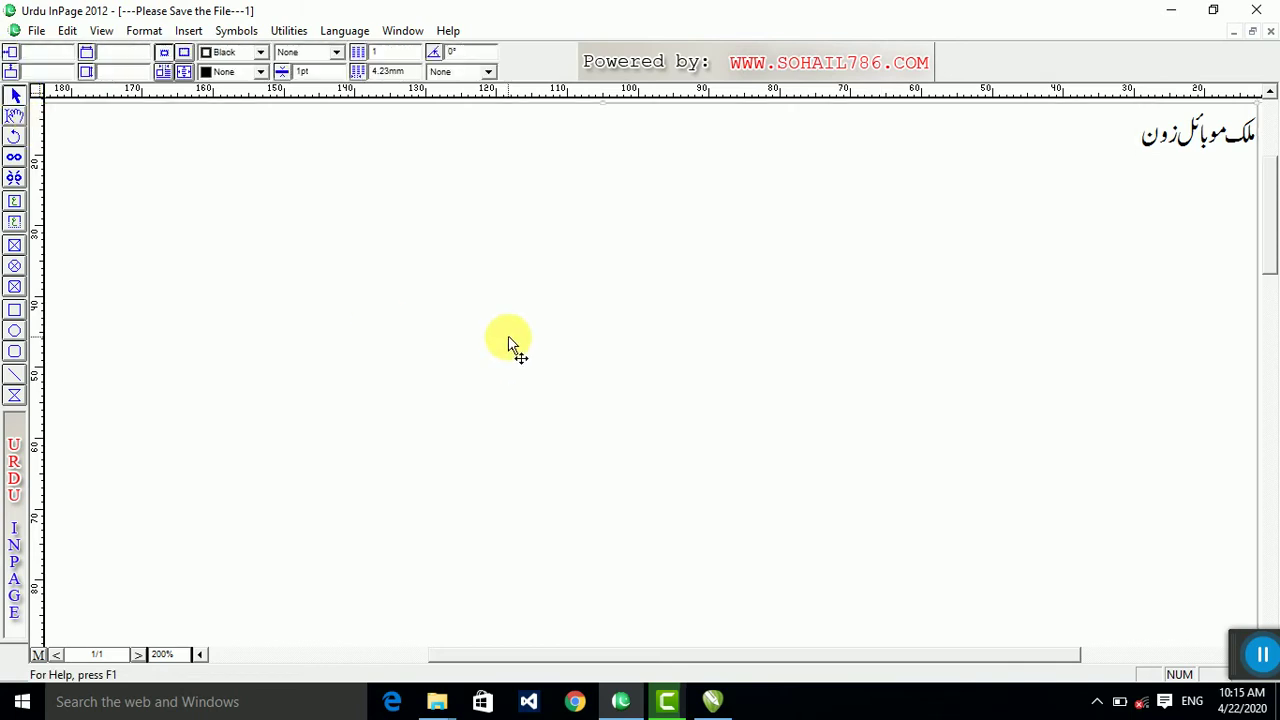
Step: Switch back to CorelDRAW, paste the Urdu lettering and place it above the new banner
{"action": "left_click", "coordinate": [1171, 10]}
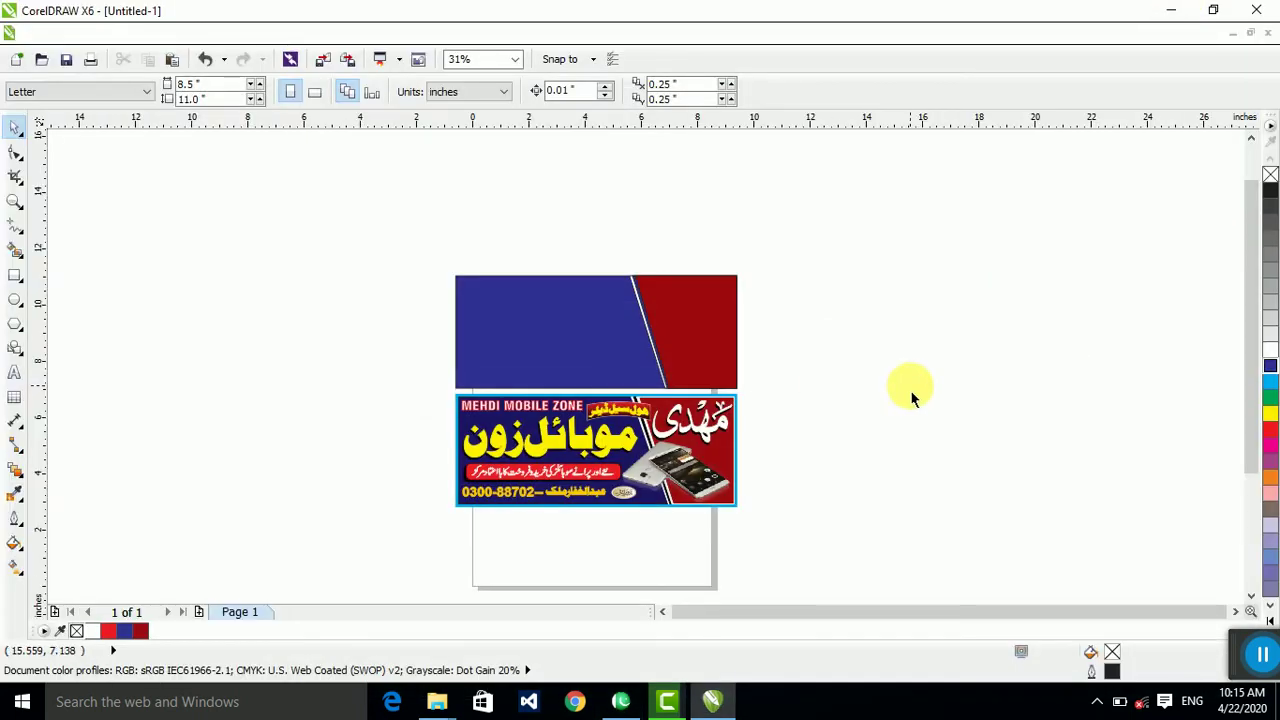
{"action": "key", "text": "ctrl+v"}
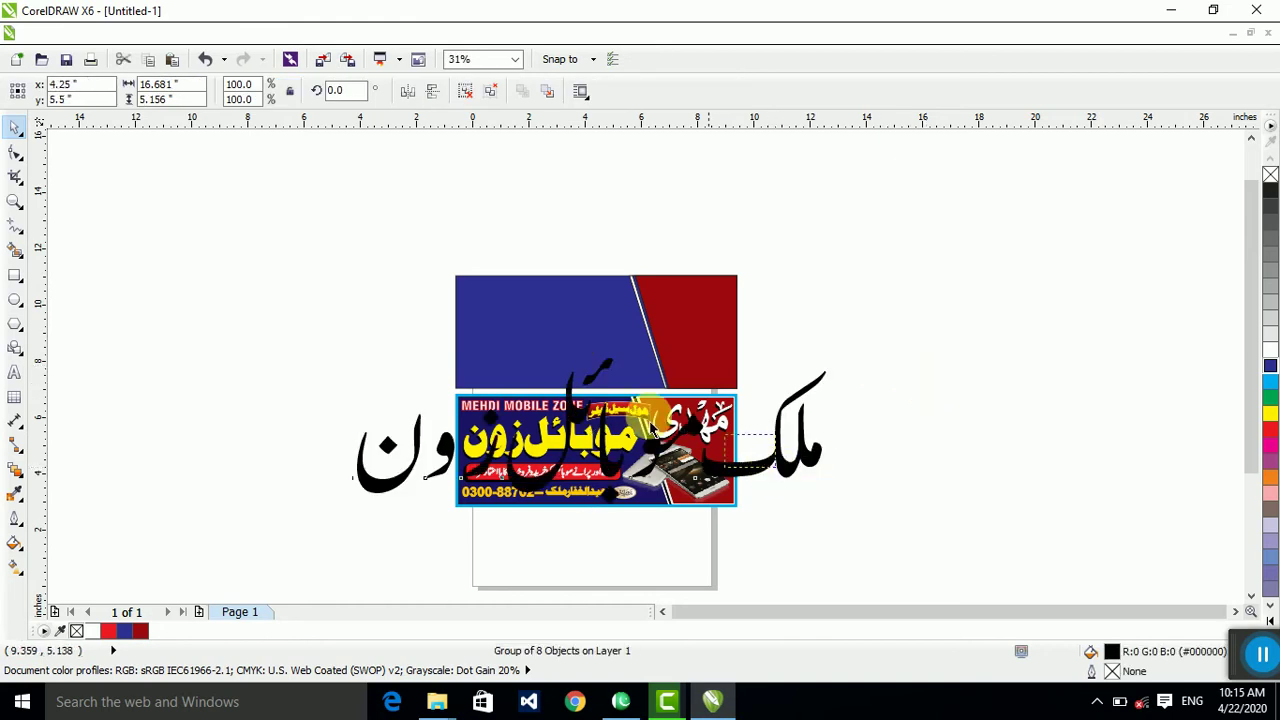
{"action": "left_click_drag", "start_coordinate": [750, 484], "coordinate": [542, 231]}
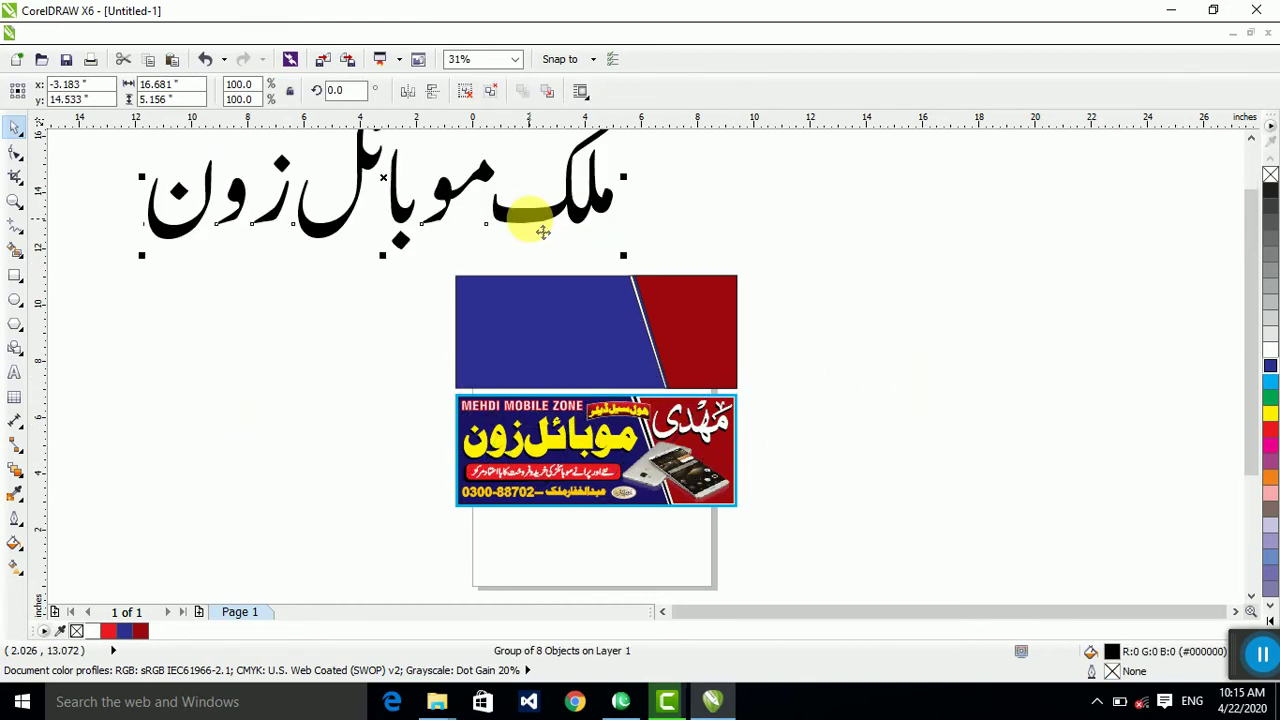
Step: Ungroup the Urdu lettering and move the word ملک closer to موبائل
{"action": "key", "text": "shift+F2"}
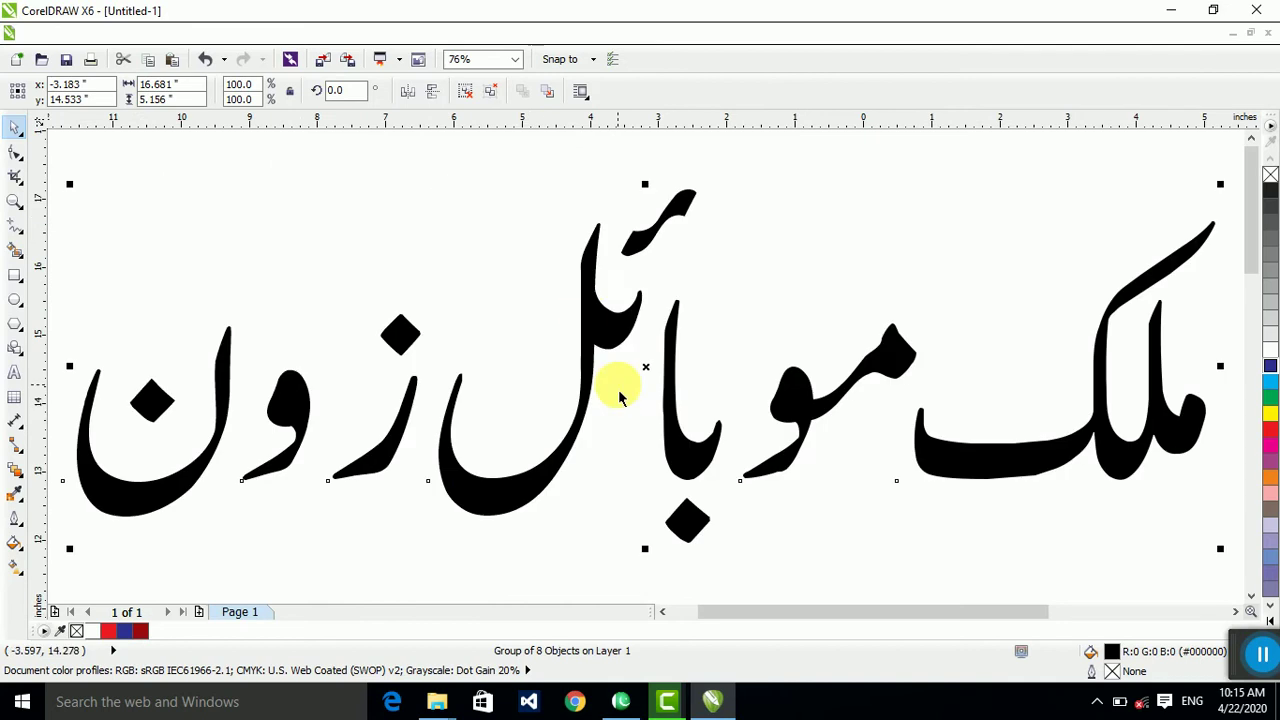
{"action": "left_click", "coordinate": [1010, 275]}
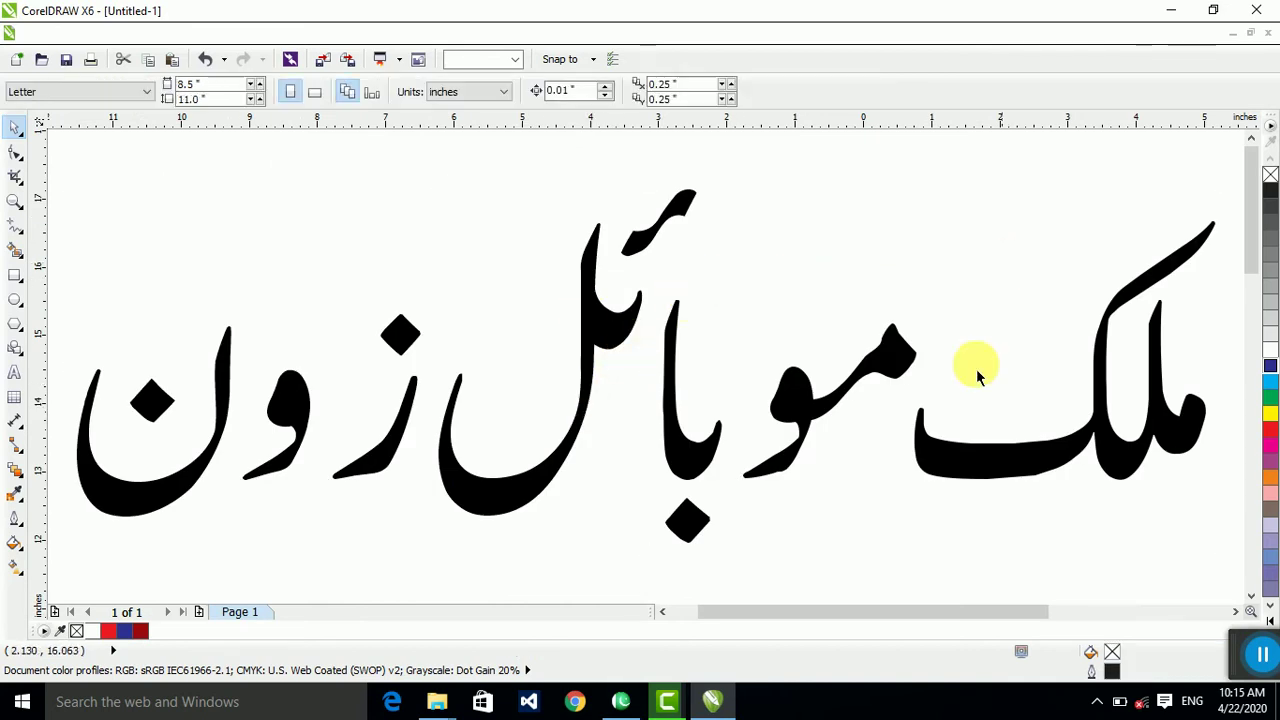
{"action": "left_click", "coordinate": [982, 466]}
{"action": "left_click", "coordinate": [1037, 272]}
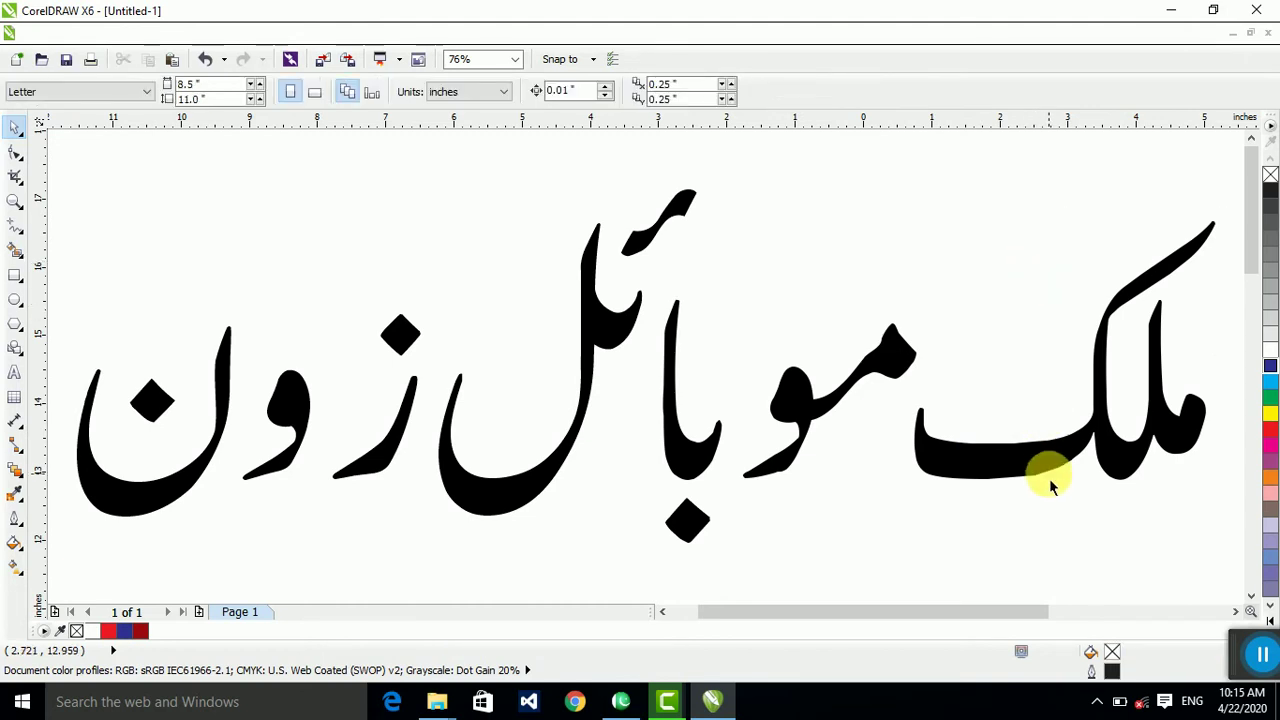
{"action": "left_click_drag", "start_coordinate": [1049, 472], "coordinate": [985, 466]}
Step: Tighten موبائل by shifting ملک and مو toward با, and those pieces together with با toward ئل
{"action": "scroll", "coordinate": [962, 460], "scroll_direction": "down", "scroll_amount": 1}
{"action": "left_click_drag", "start_coordinate": [1166, 252], "coordinate": [842, 511]}
{"action": "scroll", "coordinate": [850, 445], "scroll_direction": "up", "scroll_amount": 1}
{"action": "left_click_drag", "start_coordinate": [910, 421], "coordinate": [898, 418]}
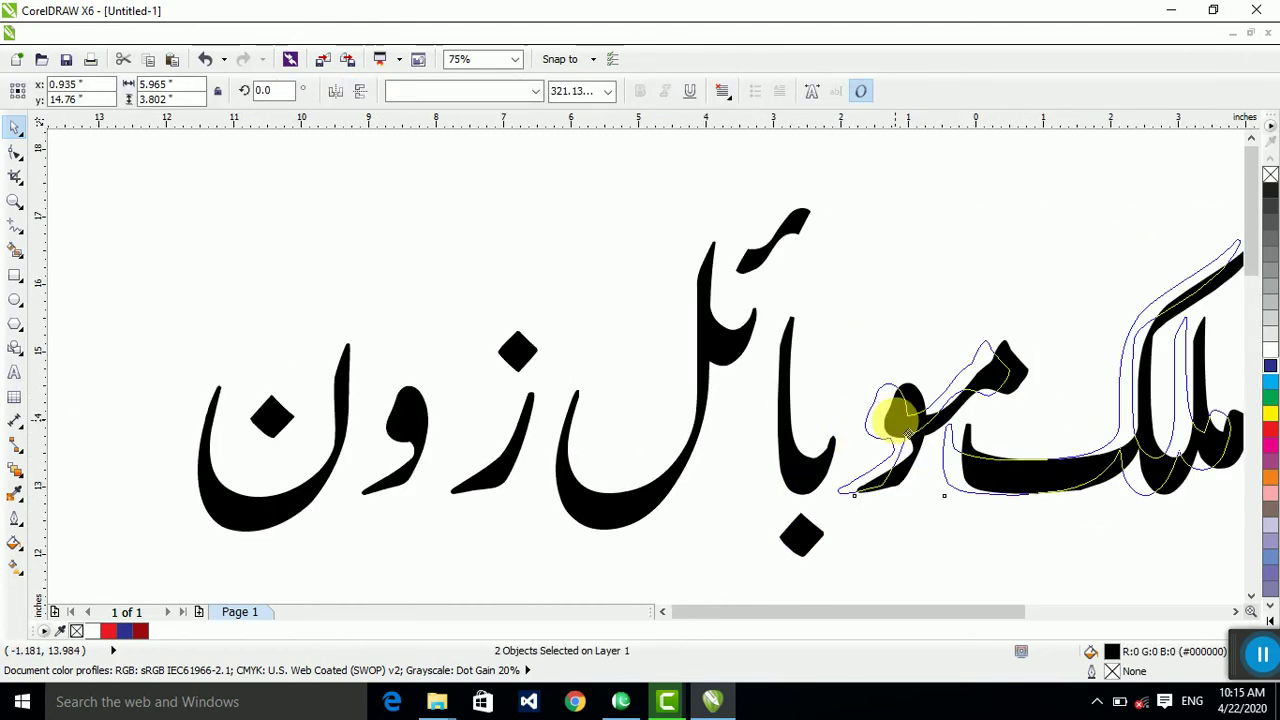
{"action": "scroll", "coordinate": [753, 443], "scroll_direction": "down", "scroll_amount": 1}
{"action": "left_click_drag", "start_coordinate": [1085, 231], "coordinate": [737, 538]}
{"action": "scroll", "coordinate": [745, 480], "scroll_direction": "up", "scroll_amount": 2}
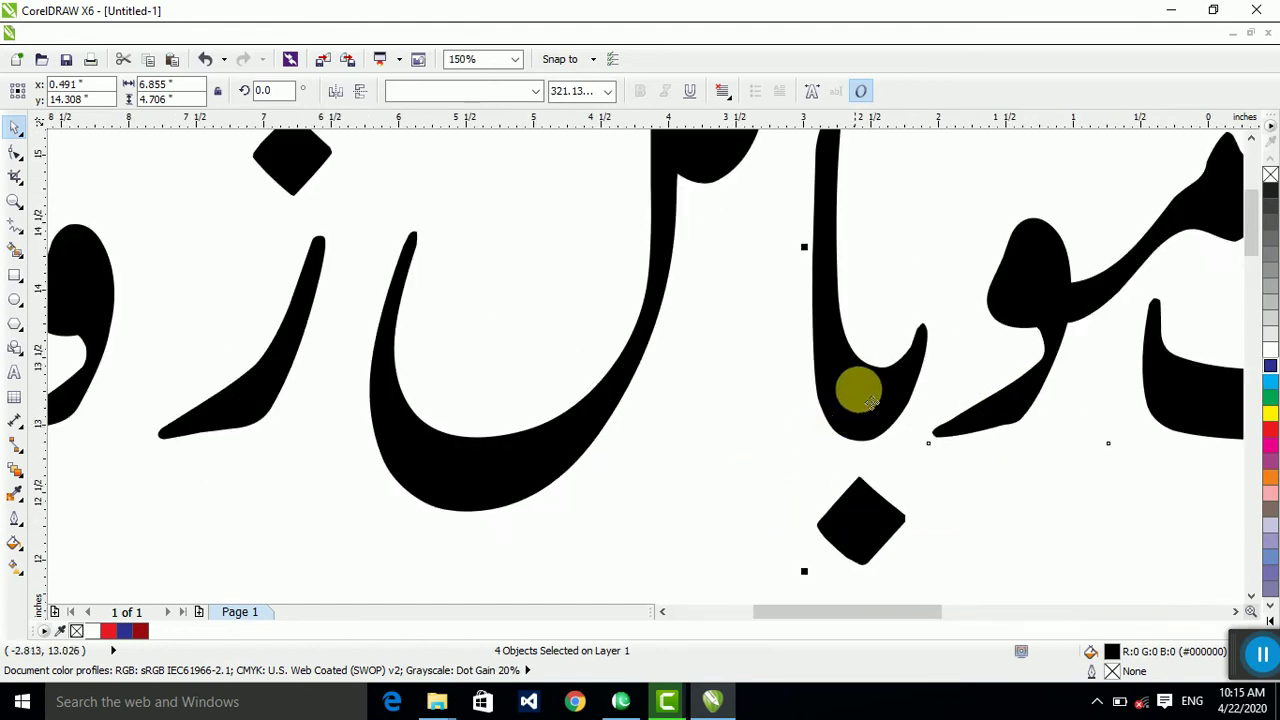
{"action": "left_click_drag", "start_coordinate": [859, 389], "coordinate": [800, 390]}
Step: Tighten the word زون by moving و and ن closer to ز, and shift the word toward موبائل
{"action": "scroll", "coordinate": [531, 423], "scroll_direction": "down", "scroll_amount": 3}
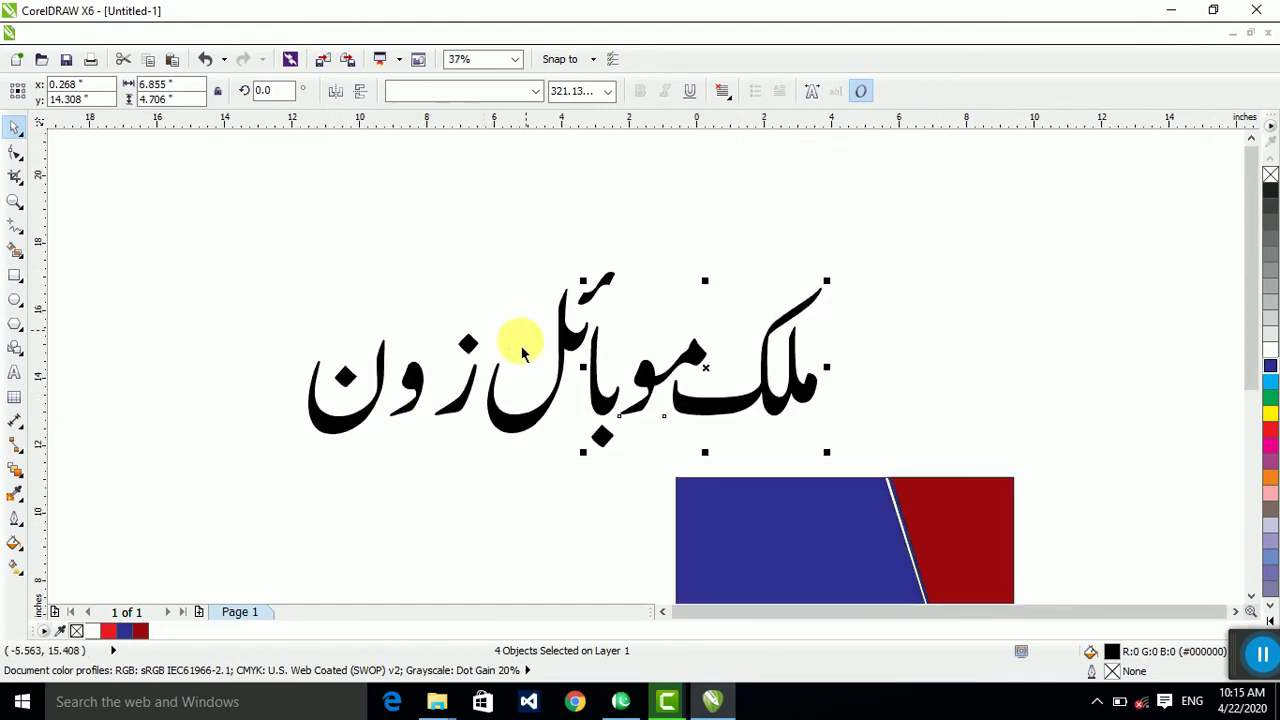
{"action": "scroll", "coordinate": [400, 397], "scroll_direction": "up", "scroll_amount": 4}
{"action": "left_click_drag", "start_coordinate": [386, 348], "coordinate": [467, 349]}
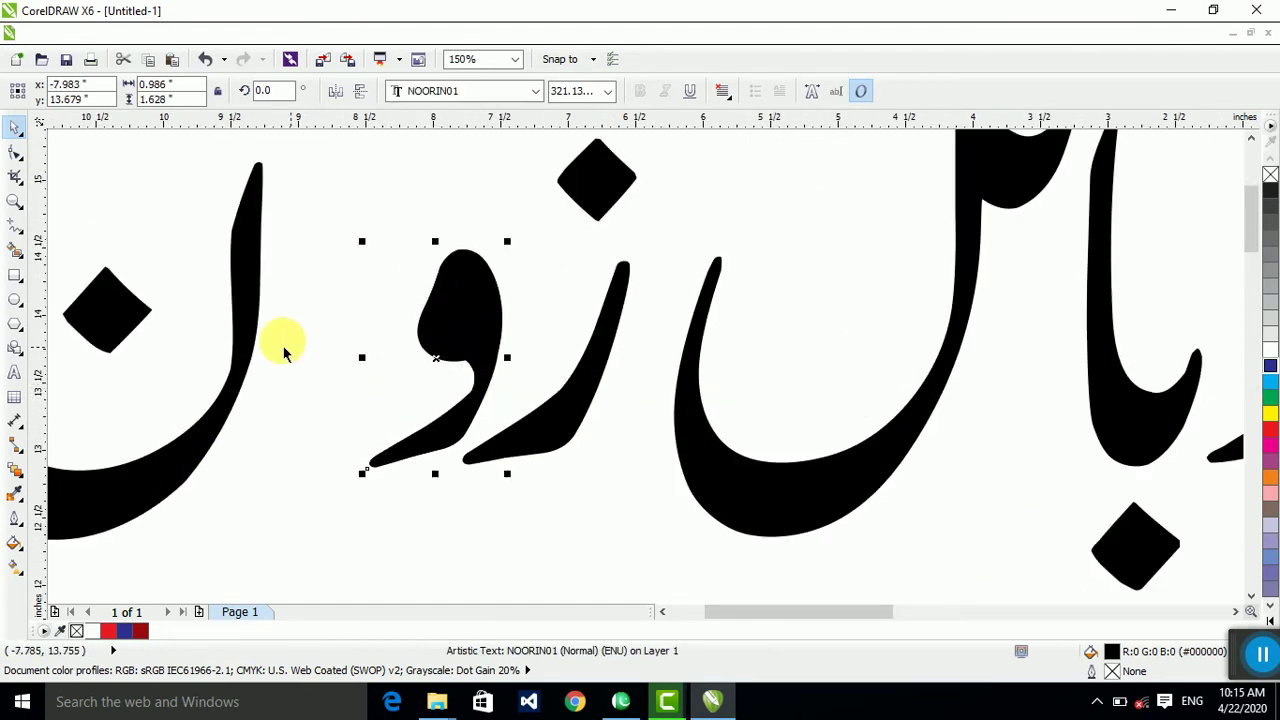
{"action": "left_click_drag", "start_coordinate": [245, 294], "coordinate": [401, 309]}
{"action": "scroll", "coordinate": [357, 357], "scroll_direction": "down", "scroll_amount": 3}
{"action": "scroll", "coordinate": [595, 434], "scroll_direction": "up", "scroll_amount": 2}
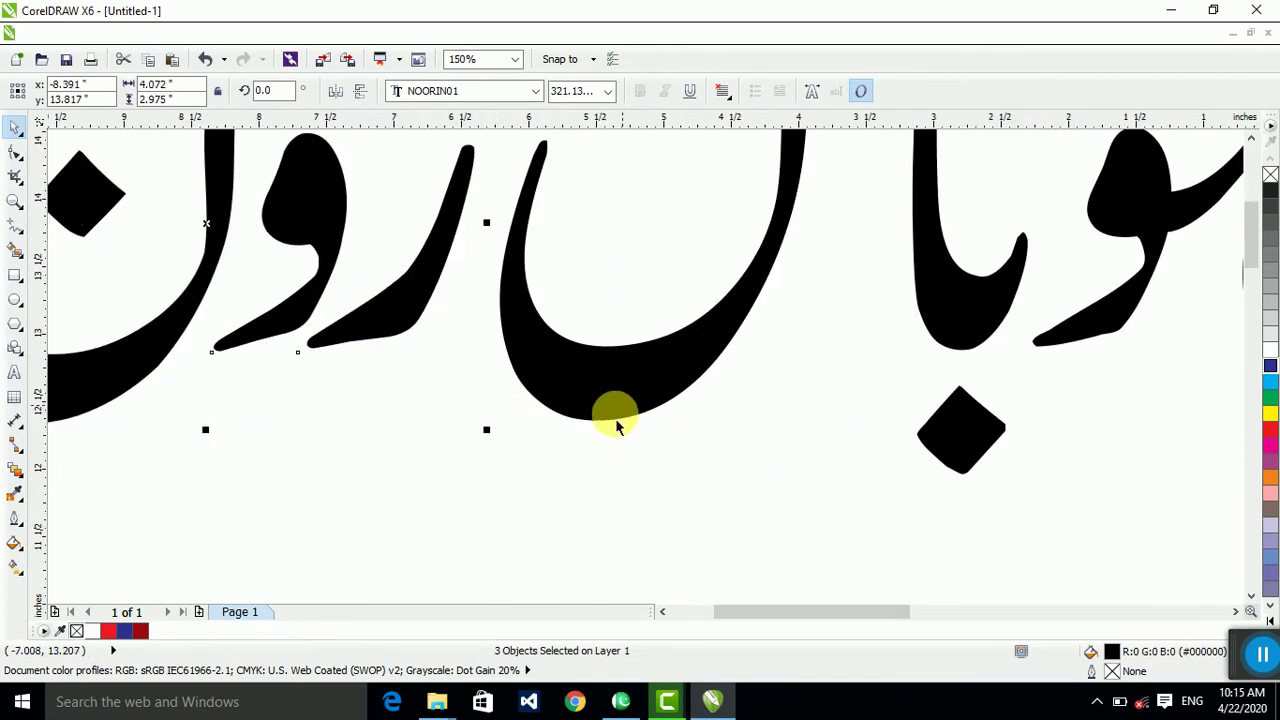
Step: Group all the Urdu letter pieces and scale the group down to about 10.24 by 3.74 inches
{"action": "scroll", "coordinate": [618, 424], "scroll_direction": "down", "scroll_amount": 1}
{"action": "scroll", "coordinate": [492, 390], "scroll_direction": "down", "scroll_amount": 2}
{"action": "left_click_drag", "start_coordinate": [265, 192], "coordinate": [866, 400]}
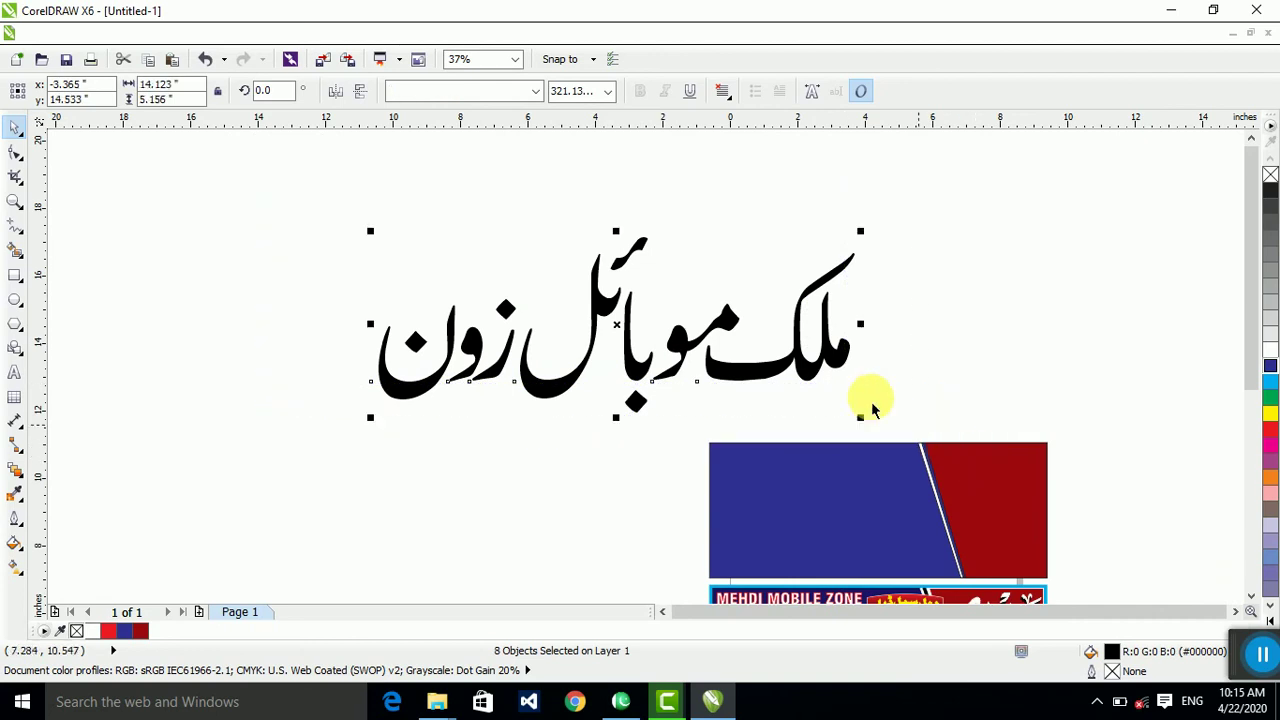
{"action": "key", "text": "ctrl+g"}
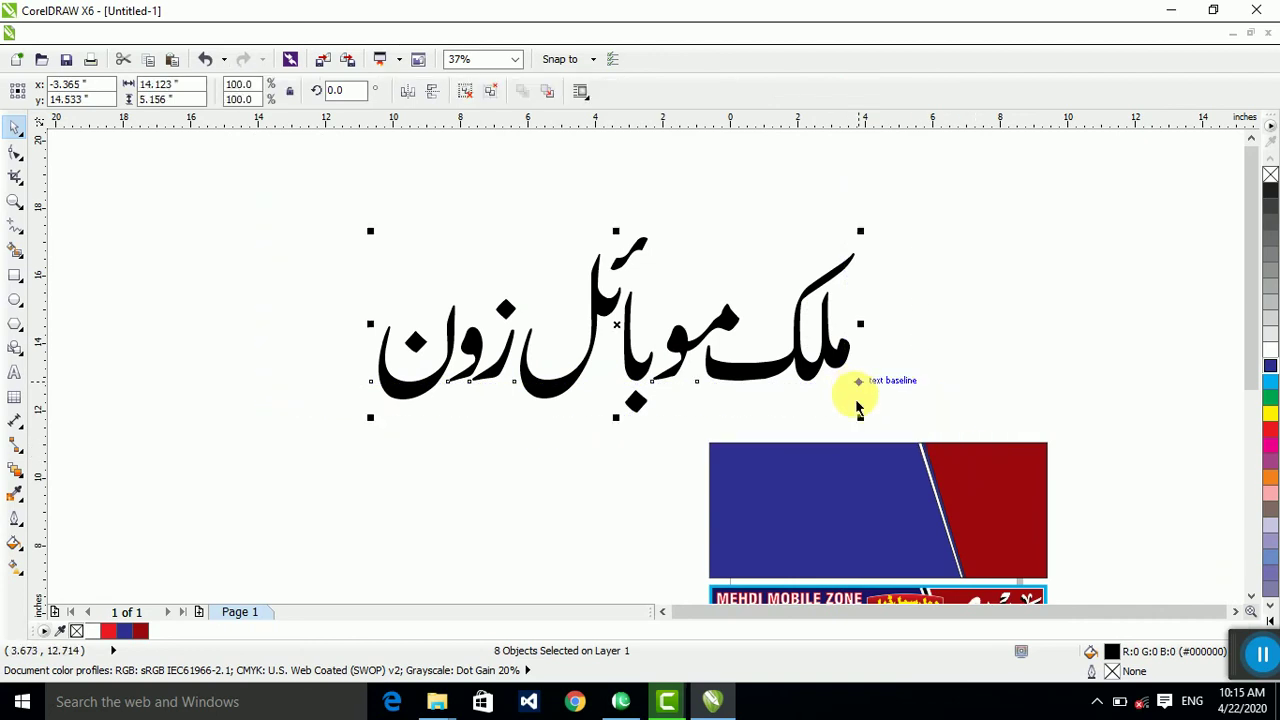
{"action": "left_click_drag", "start_coordinate": [860, 420], "coordinate": [796, 395]}
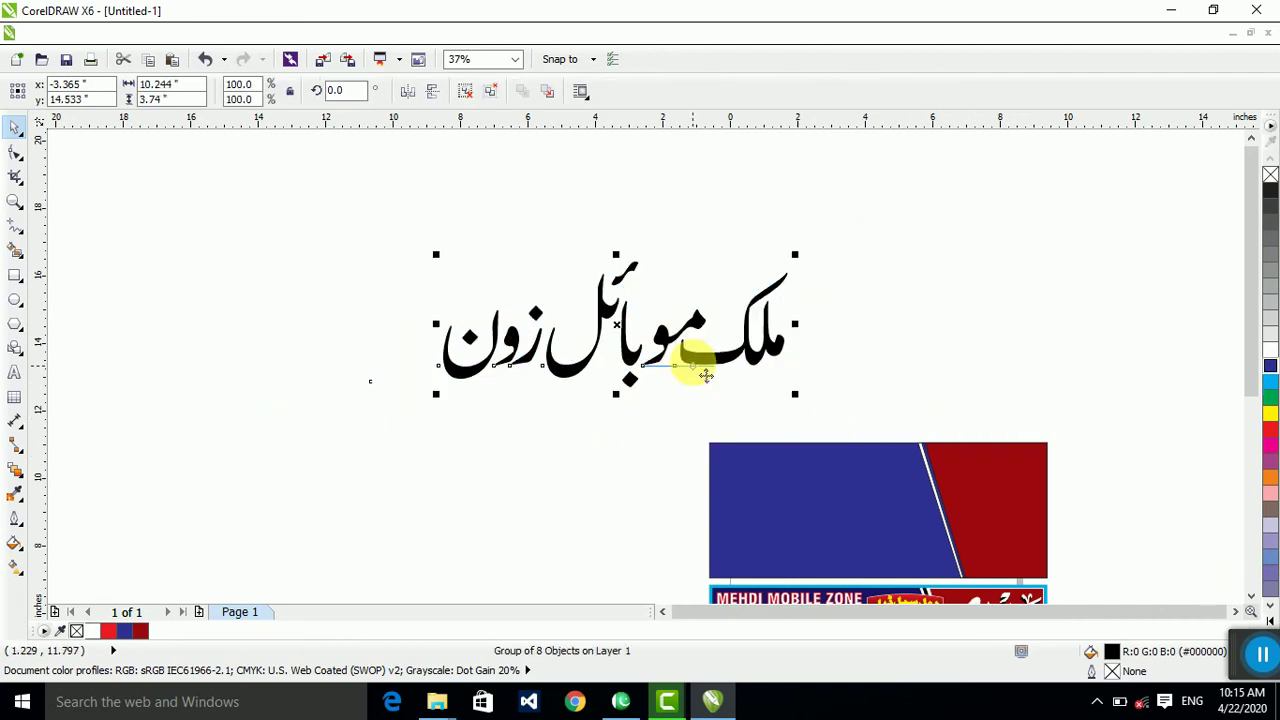
Step: Fit the Urdu lettering inside the blue area at about 5.74 by 2.10 inches and fill it with yellow
{"action": "left_click_drag", "start_coordinate": [690, 370], "coordinate": [914, 563]}
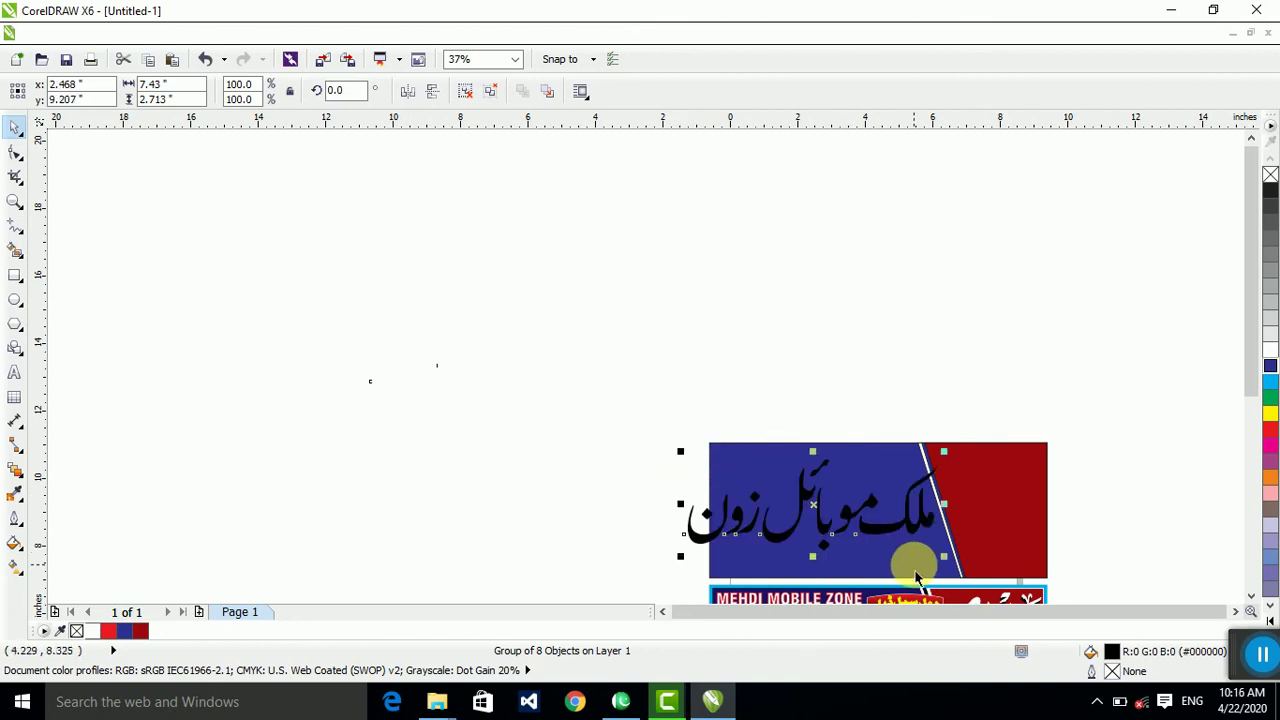
{"action": "scroll", "coordinate": [914, 563], "scroll_direction": "up", "scroll_amount": 2}
{"action": "left_click_drag", "start_coordinate": [969, 542], "coordinate": [880, 450]}
{"action": "left_click", "coordinate": [1267, 410]}
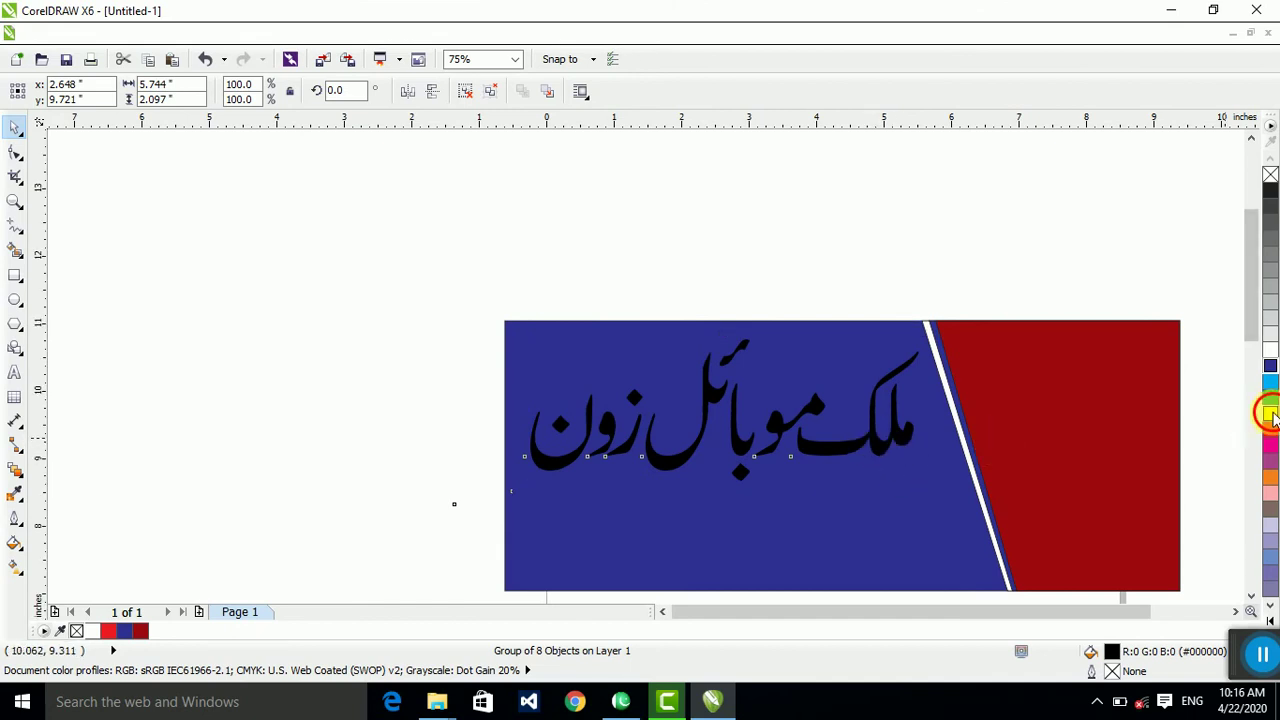
{"action": "left_click", "coordinate": [829, 243]}
Step: Delete all the recreated banner artwork above the reference banner
{"action": "scroll", "coordinate": [530, 270], "scroll_direction": "down", "scroll_amount": 2}
{"action": "left_click_drag", "start_coordinate": [417, 236], "coordinate": [739, 366]}
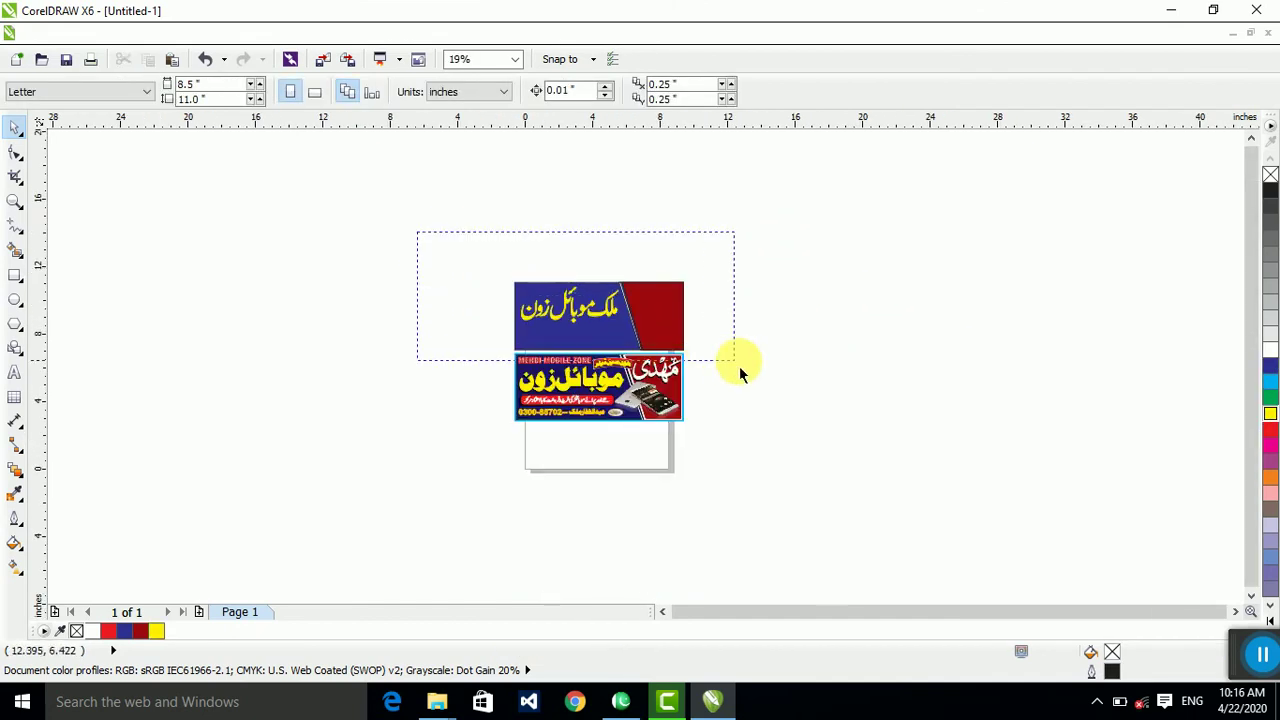
{"action": "scroll", "coordinate": [720, 357], "scroll_direction": "up", "scroll_amount": 1}
{"action": "left_click", "coordinate": [834, 357]}
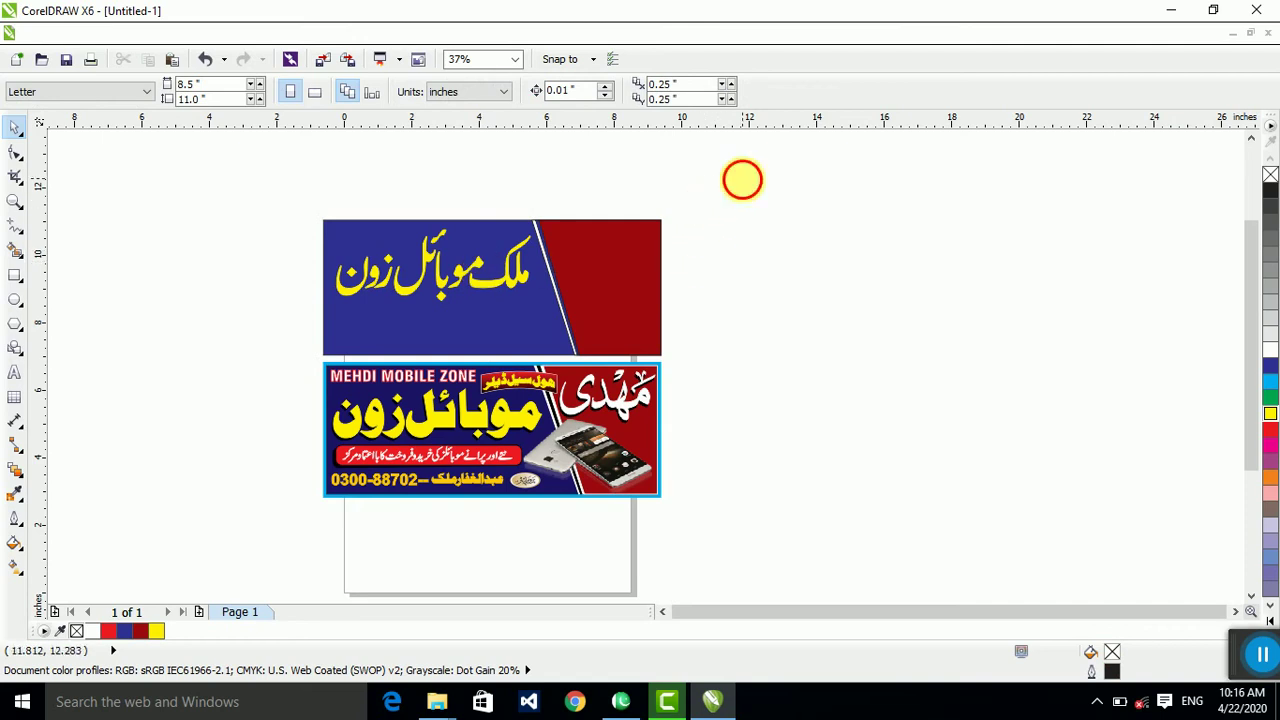
{"action": "left_click_drag", "start_coordinate": [743, 177], "coordinate": [230, 365]}
{"action": "key", "text": "Delete"}
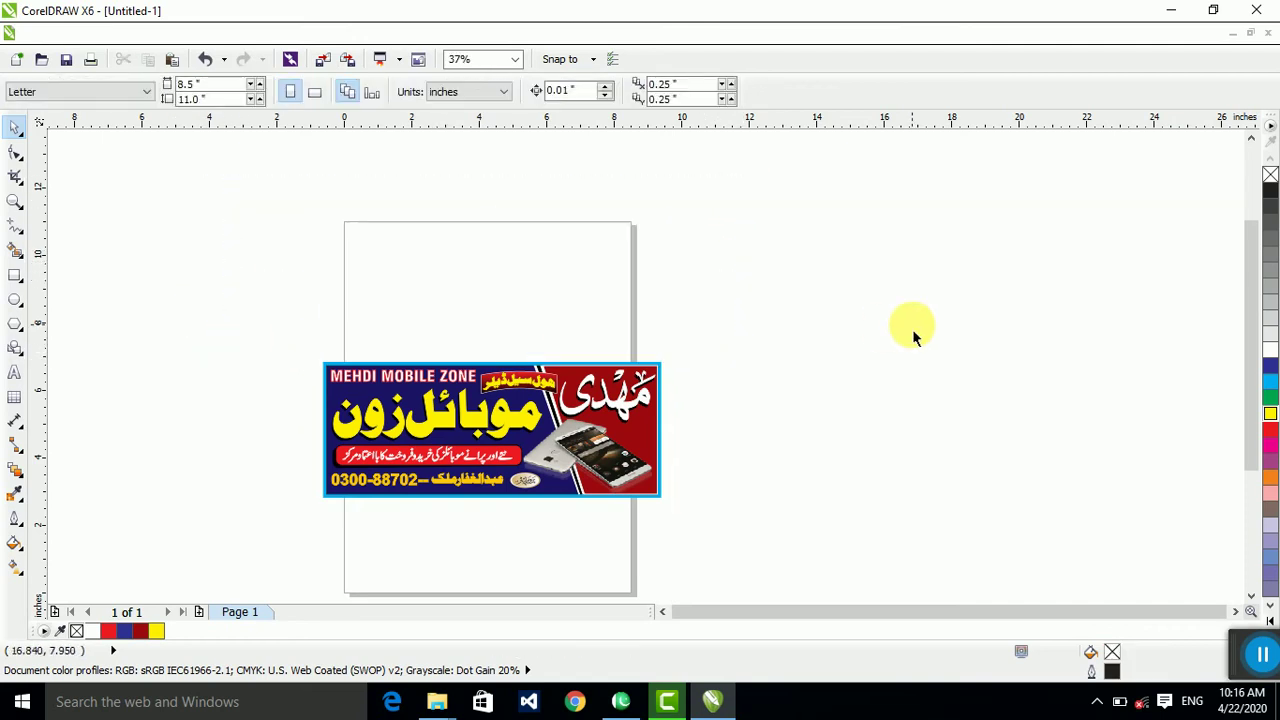
Step: Draw a rectangle about 3.23 by 0.67 inches above the reference banner's curved ribbon and convert it to curves
{"action": "scroll", "coordinate": [542, 424], "scroll_direction": "up", "scroll_amount": 1}
{"action": "scroll", "coordinate": [470, 325], "scroll_direction": "up", "scroll_amount": 2}
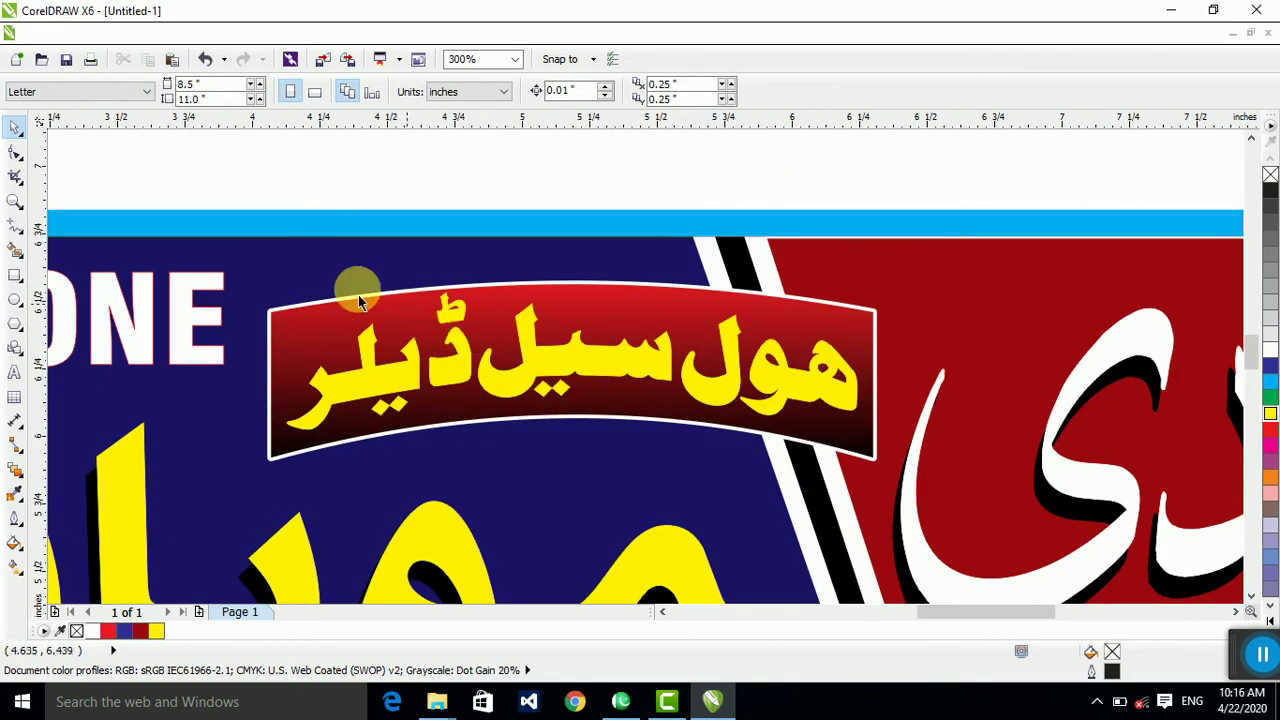
{"action": "left_click", "coordinate": [320, 276]}
{"action": "scroll", "coordinate": [571, 386], "scroll_direction": "down", "scroll_amount": 1}
{"action": "left_click", "coordinate": [15, 274]}
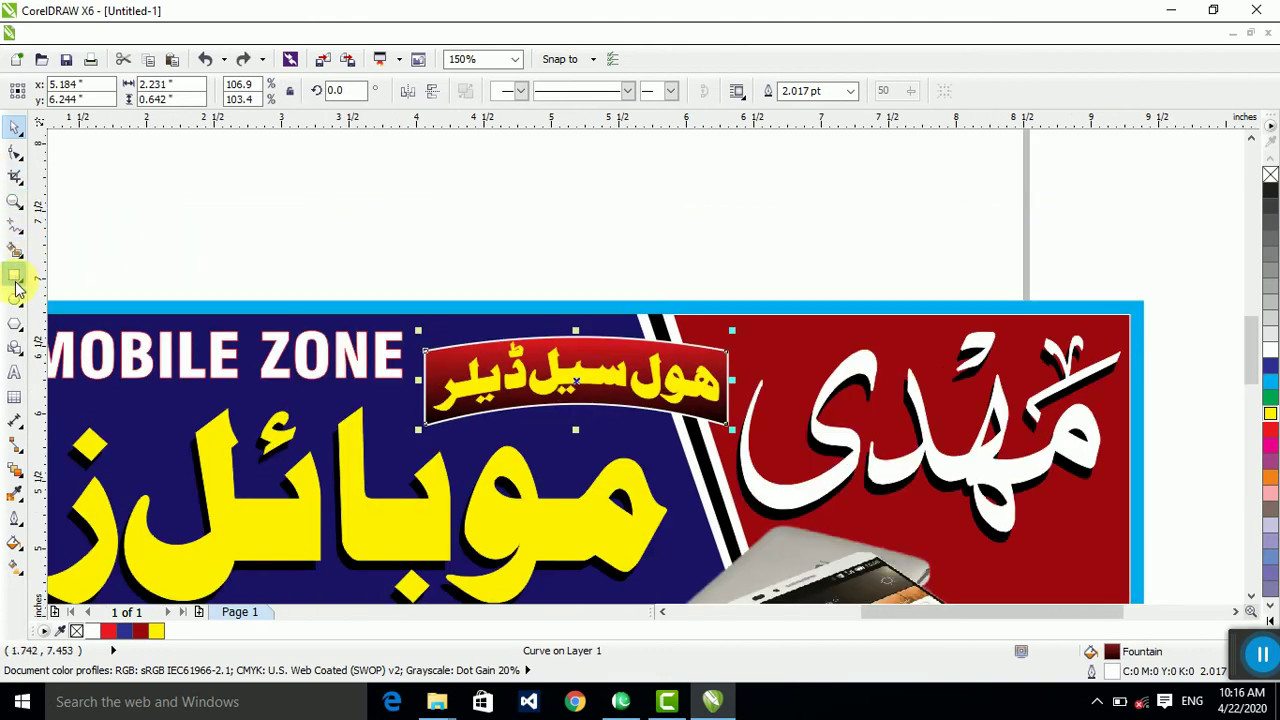
{"action": "left_click_drag", "start_coordinate": [331, 177], "coordinate": [768, 268]}
{"action": "left_click", "coordinate": [15, 127]}
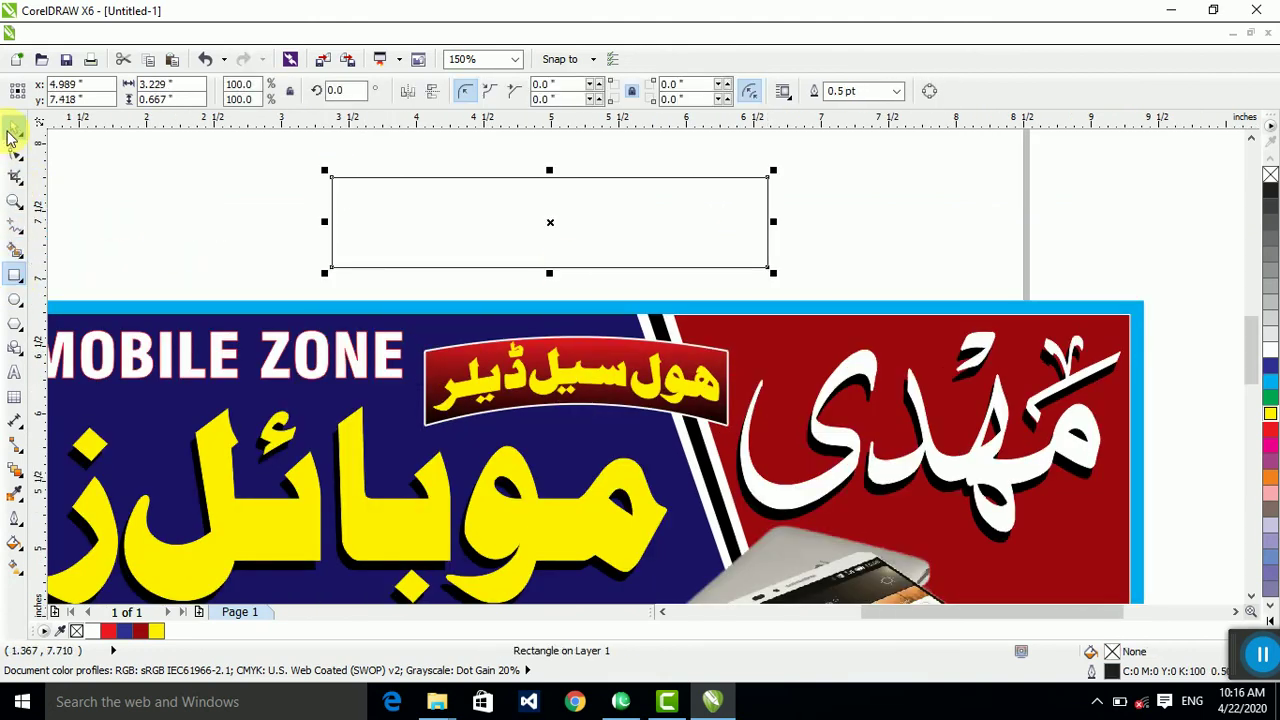
{"action": "key", "text": "ctrl+q"}
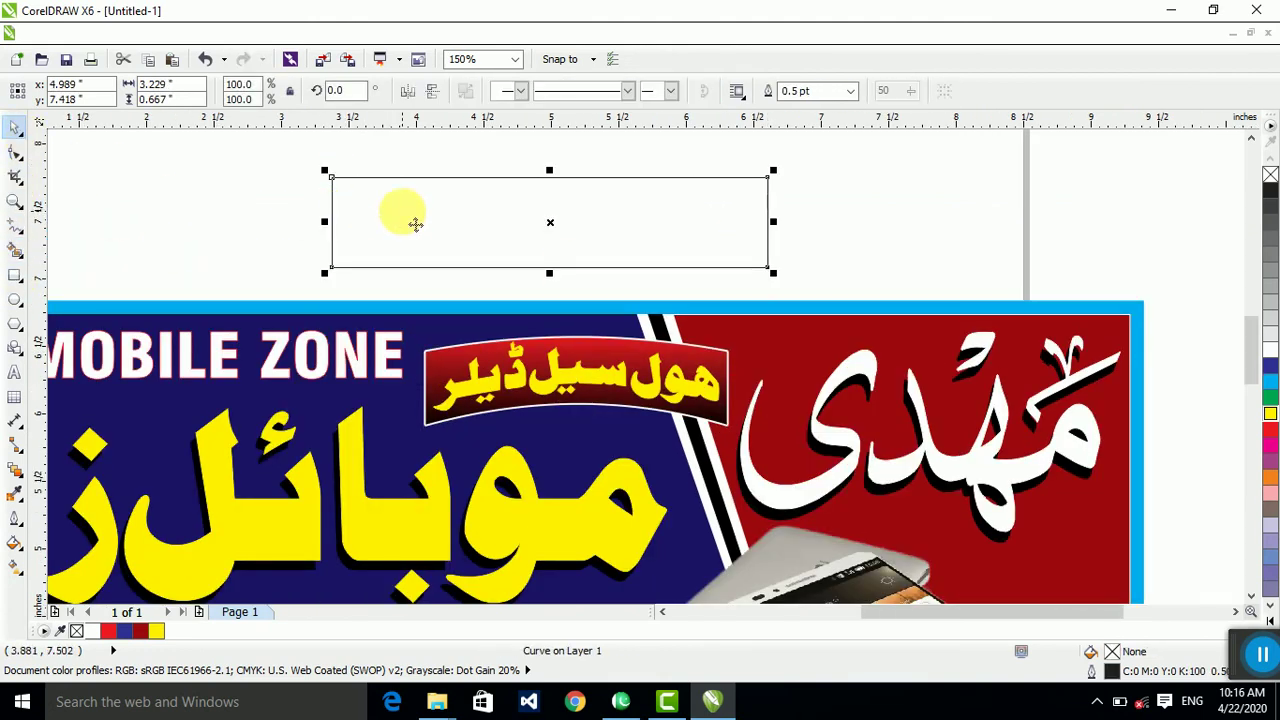
Step: Select all four nodes of the rectangle above the banner and convert its straight sides to curve segments
{"action": "key", "text": "F10"}
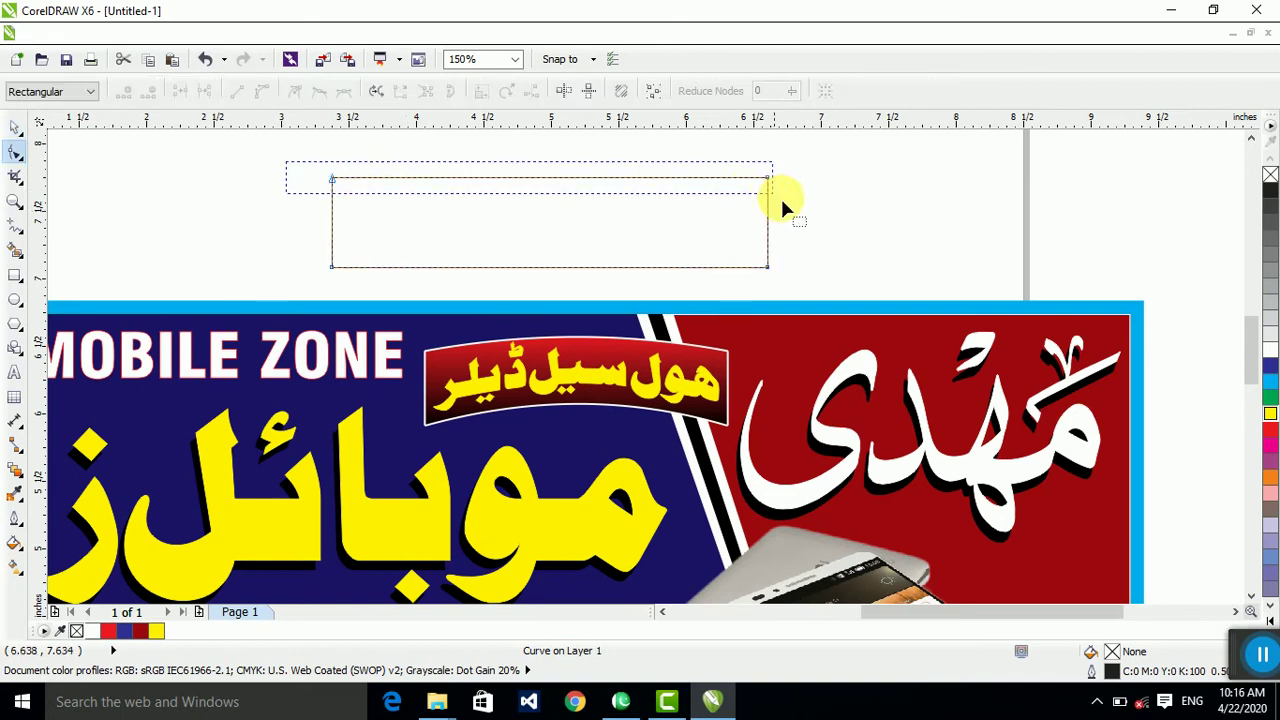
{"action": "left_click_drag", "start_coordinate": [783, 203], "coordinate": [786, 203]}
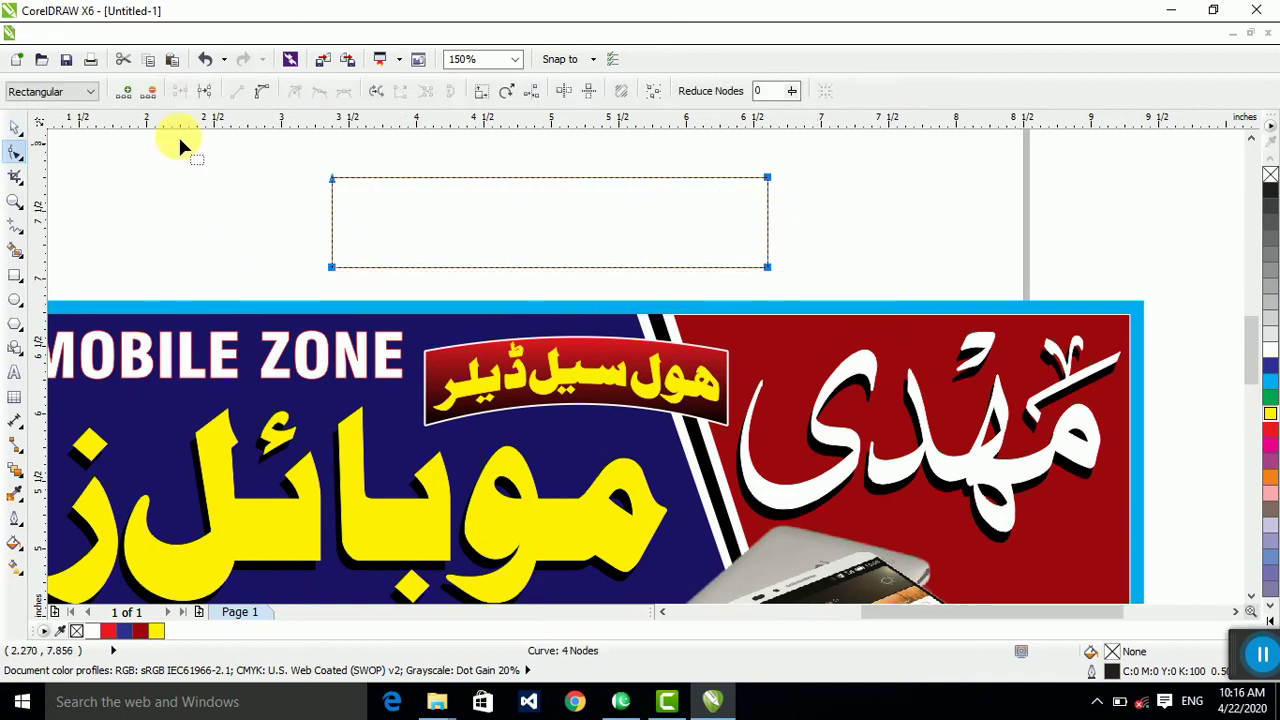
{"action": "left_click", "coordinate": [261, 92]}
{"action": "left_click_drag", "start_coordinate": [755, 187], "coordinate": [306, 300]}
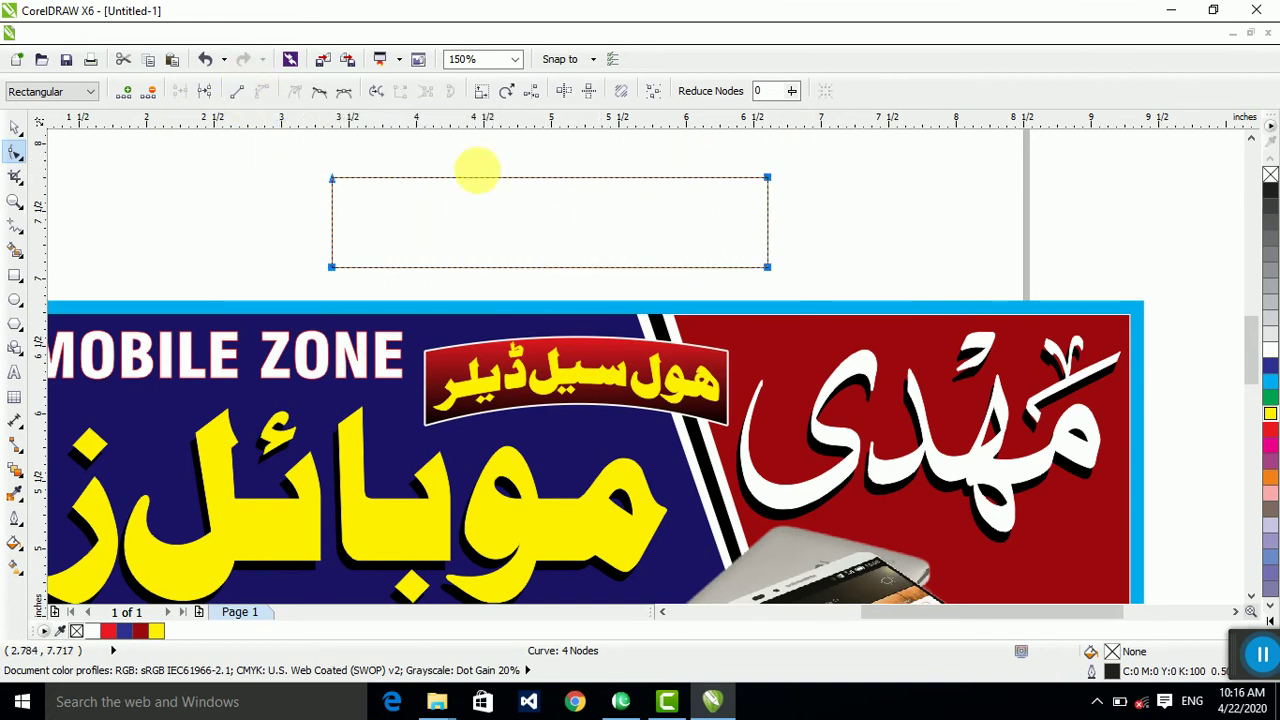
Step: Add a node at the middle of the rectangle's upper and lower edges and raise each by about 0.2 inches
{"action": "double_click", "coordinate": [545, 178]}
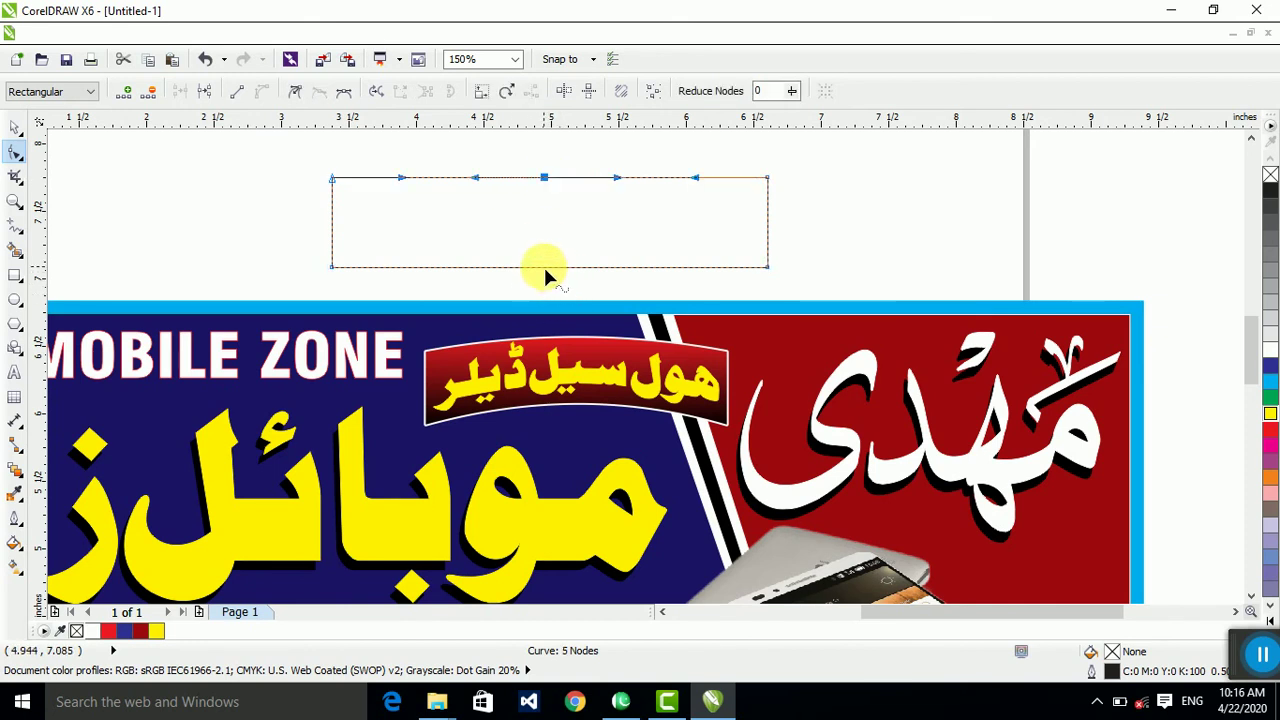
{"action": "left_click_drag", "start_coordinate": [544, 178], "coordinate": [545, 154]}
{"action": "left_click_drag", "start_coordinate": [542, 265], "coordinate": [540, 240]}
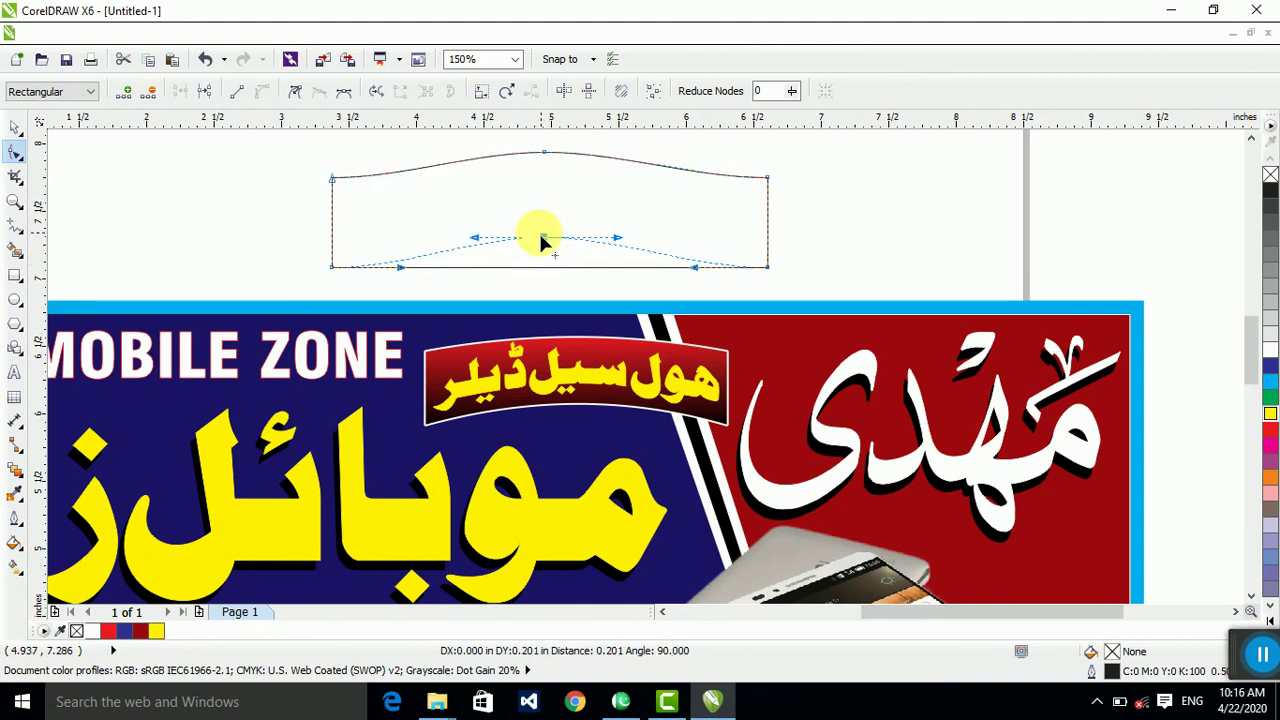
Step: Adjust the corner node handles so the upper and lower edges bow in smooth arcs like the reference ribbon
{"action": "scroll", "coordinate": [540, 240], "scroll_direction": "down", "scroll_amount": 2}
{"action": "scroll", "coordinate": [535, 245], "scroll_direction": "up", "scroll_amount": 2}
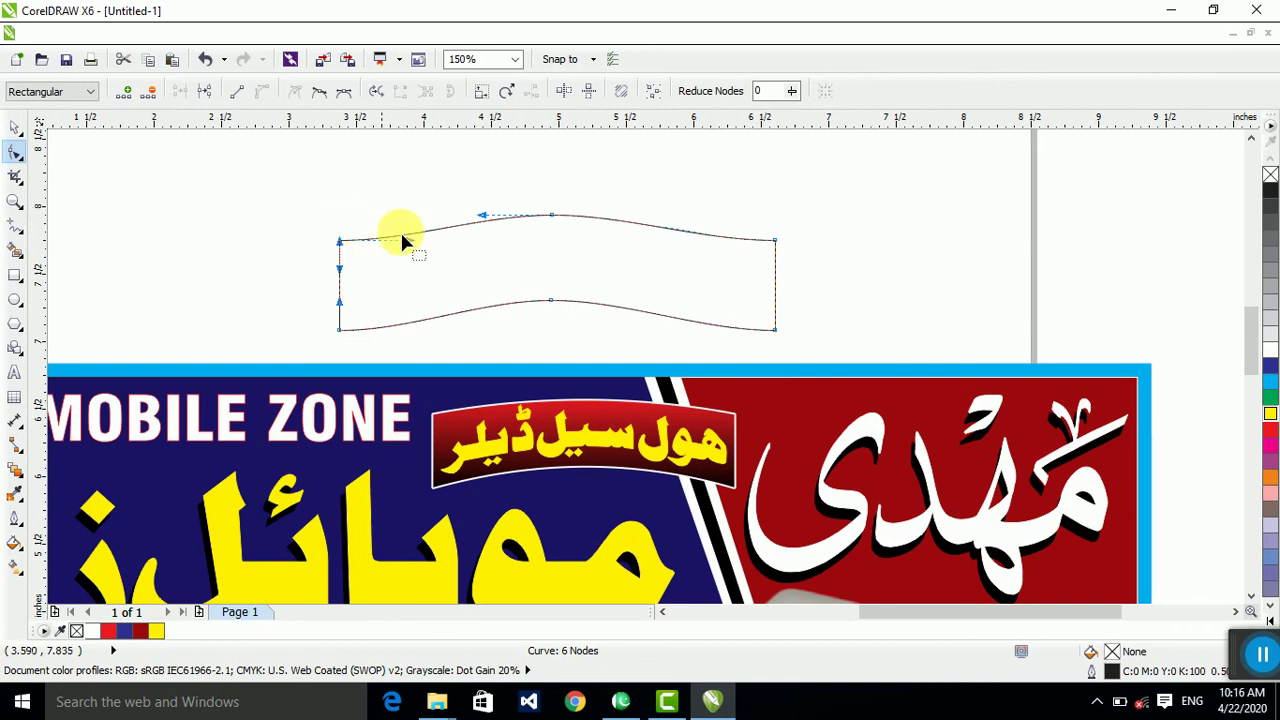
{"action": "left_click_drag", "start_coordinate": [408, 241], "coordinate": [408, 226]}
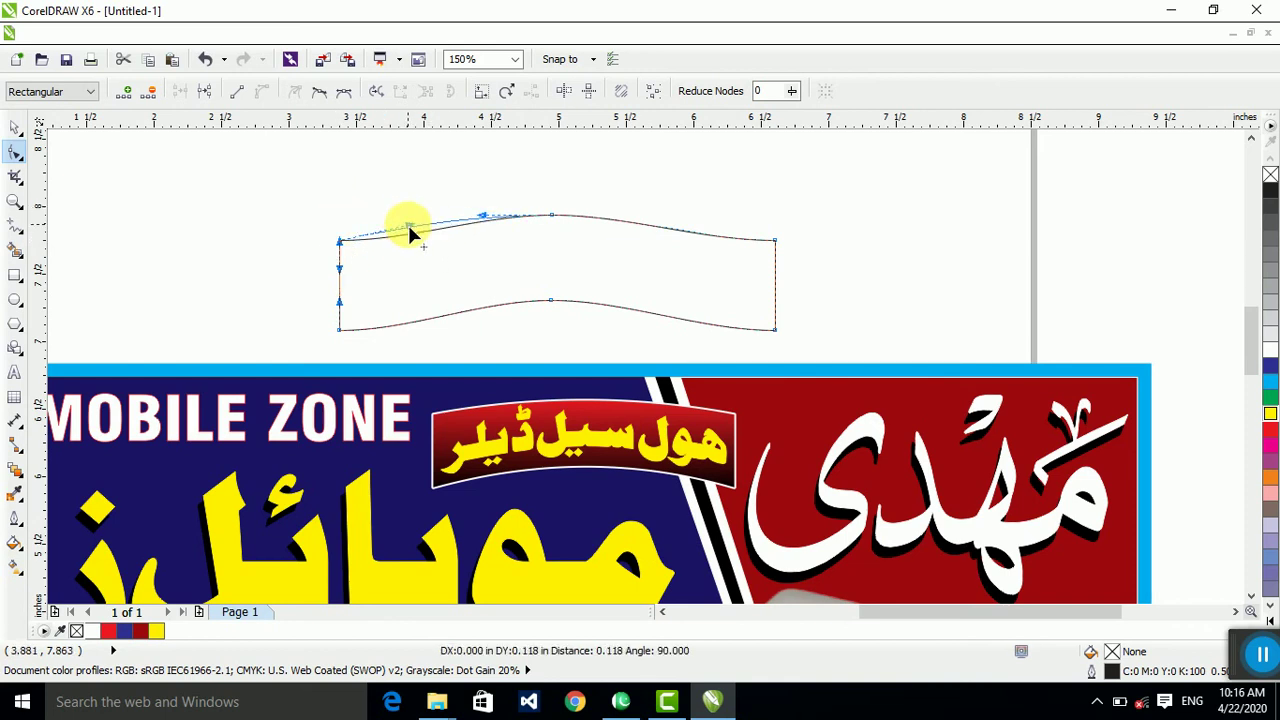
{"action": "left_click", "coordinate": [816, 190]}
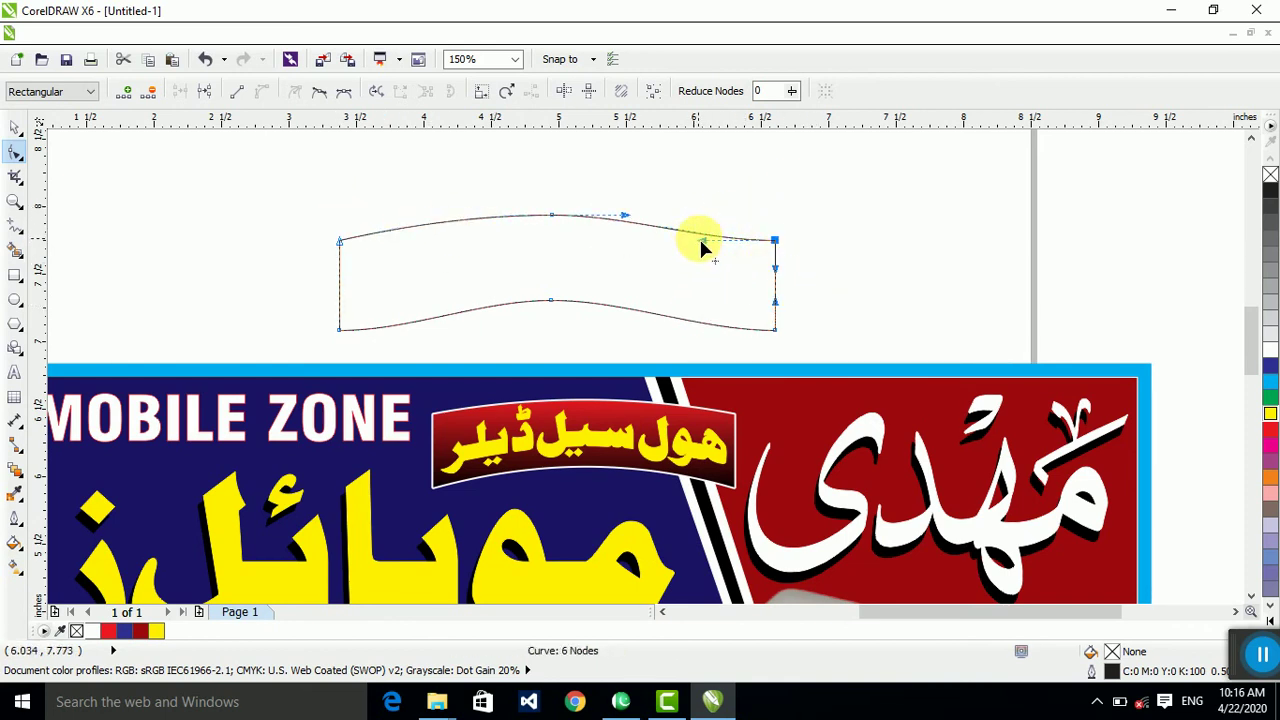
{"action": "left_click_drag", "start_coordinate": [835, 297], "coordinate": [700, 310]}
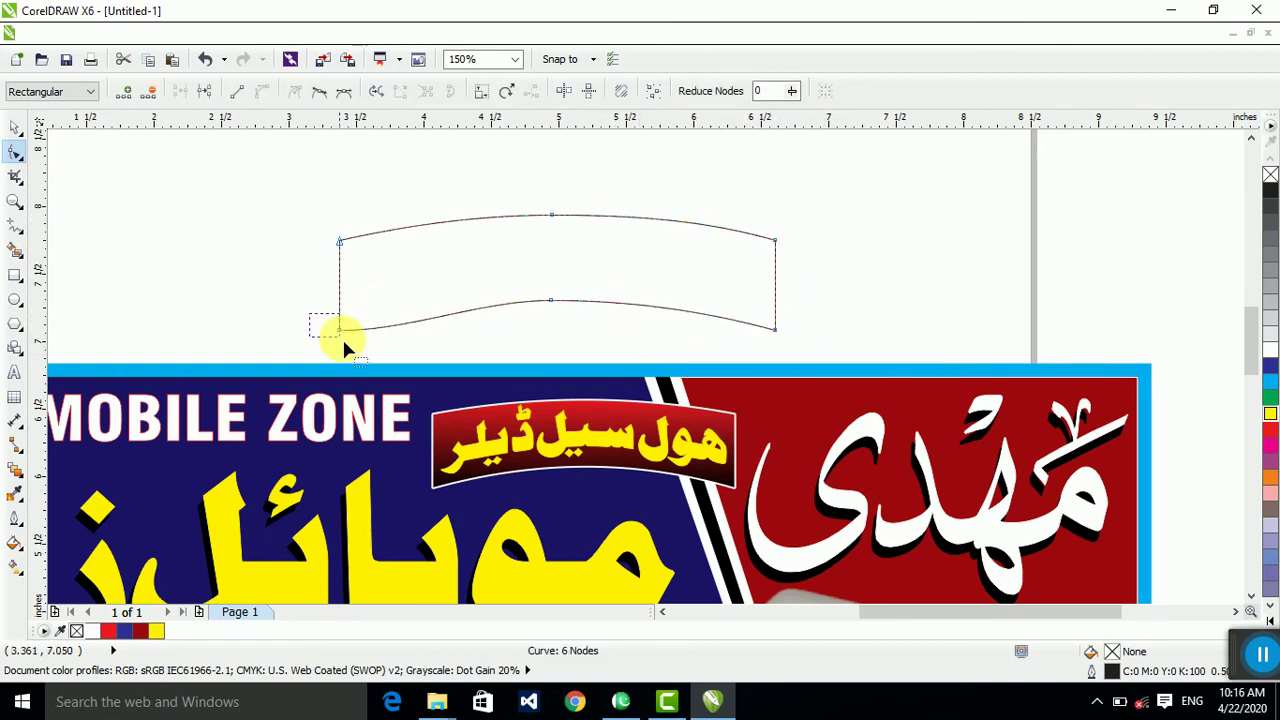
{"action": "left_click_drag", "start_coordinate": [407, 328], "coordinate": [408, 315]}
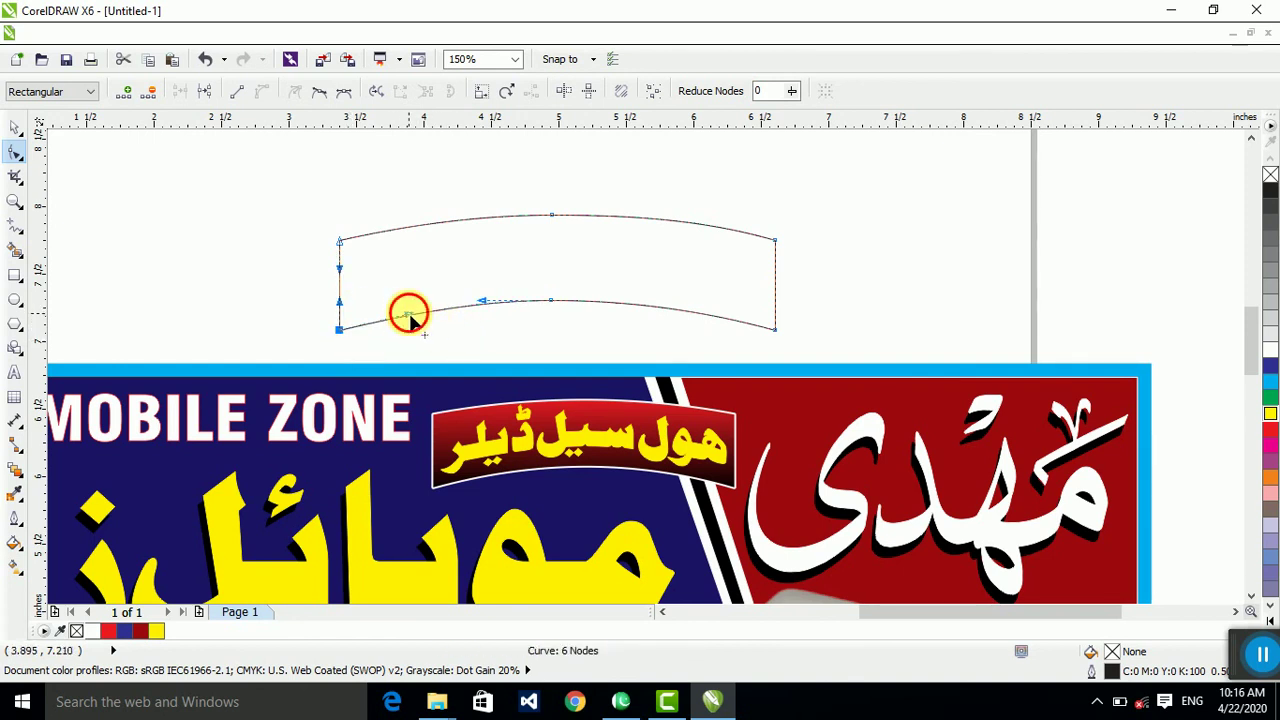
{"action": "left_click", "coordinate": [15, 127]}
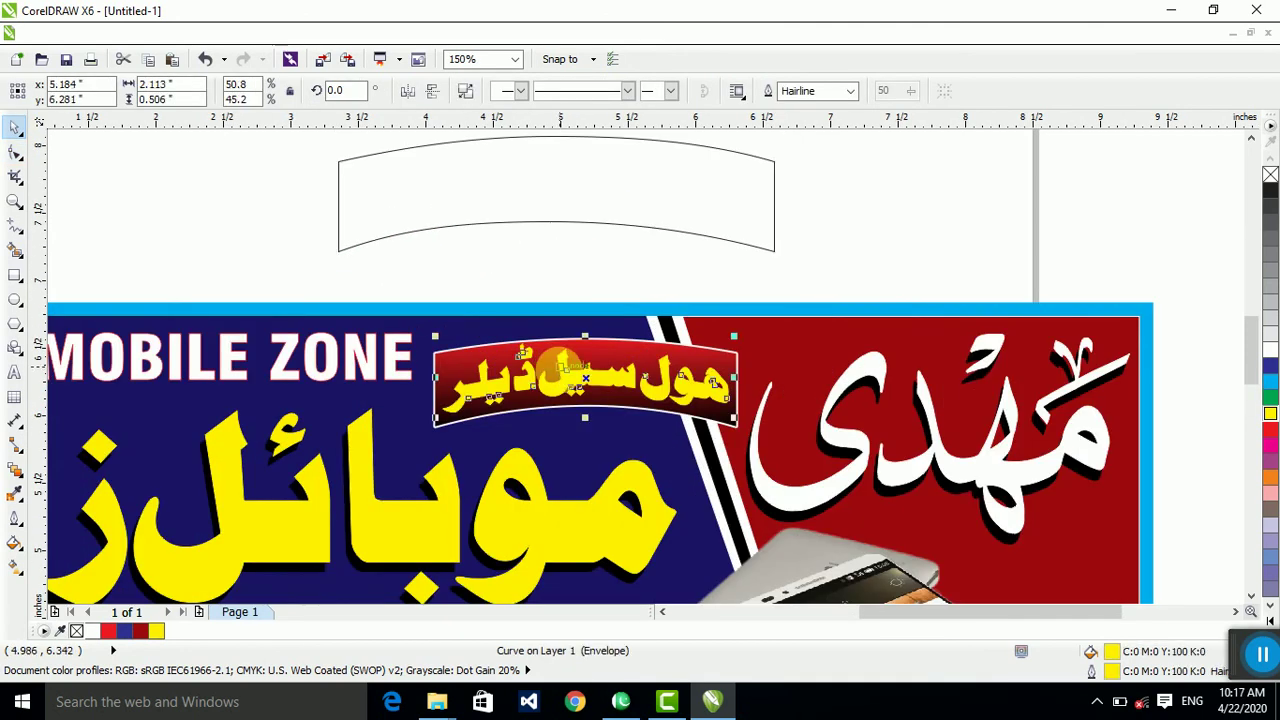
Step: Add the creator's handle as 24 pt Arial text below the banner and shift it slightly to the left
{"action": "scroll", "coordinate": [558, 368], "scroll_direction": "down", "scroll_amount": 2}
{"action": "left_click", "coordinate": [709, 271]}
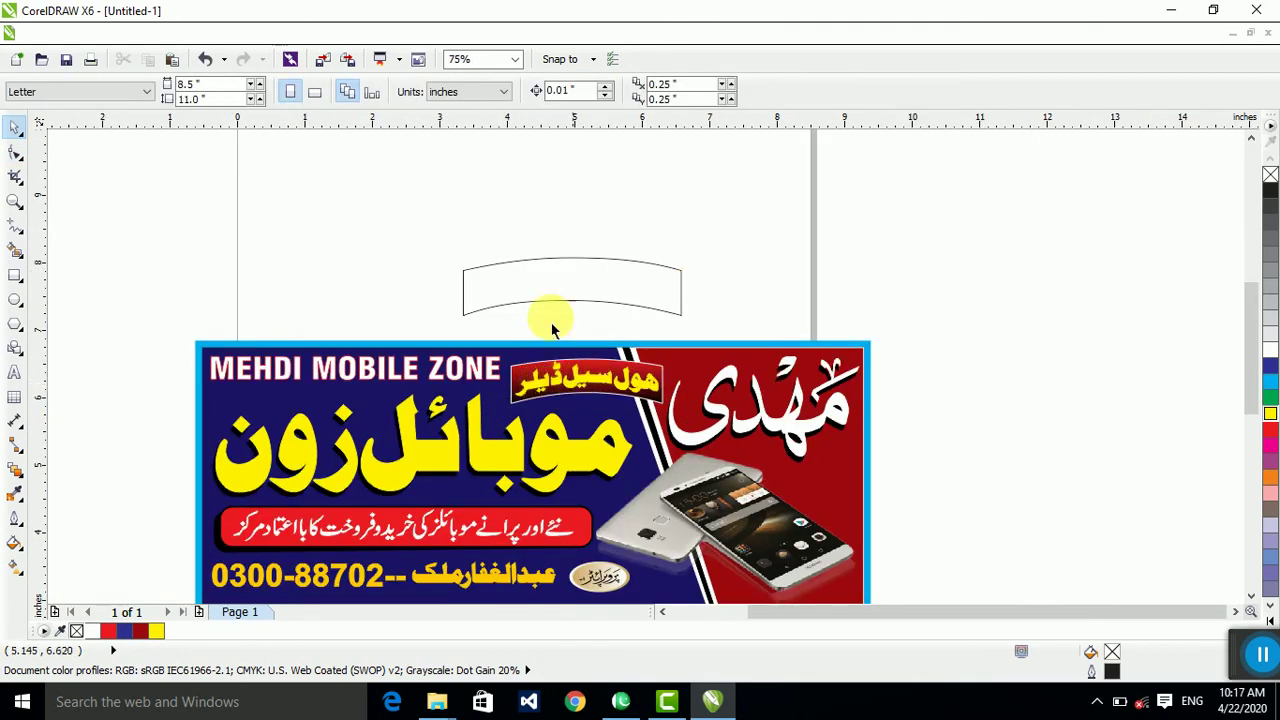
{"action": "scroll", "coordinate": [555, 325], "scroll_direction": "down", "scroll_amount": 2}
{"action": "scroll", "coordinate": [632, 384], "scroll_direction": "up", "scroll_amount": 4}
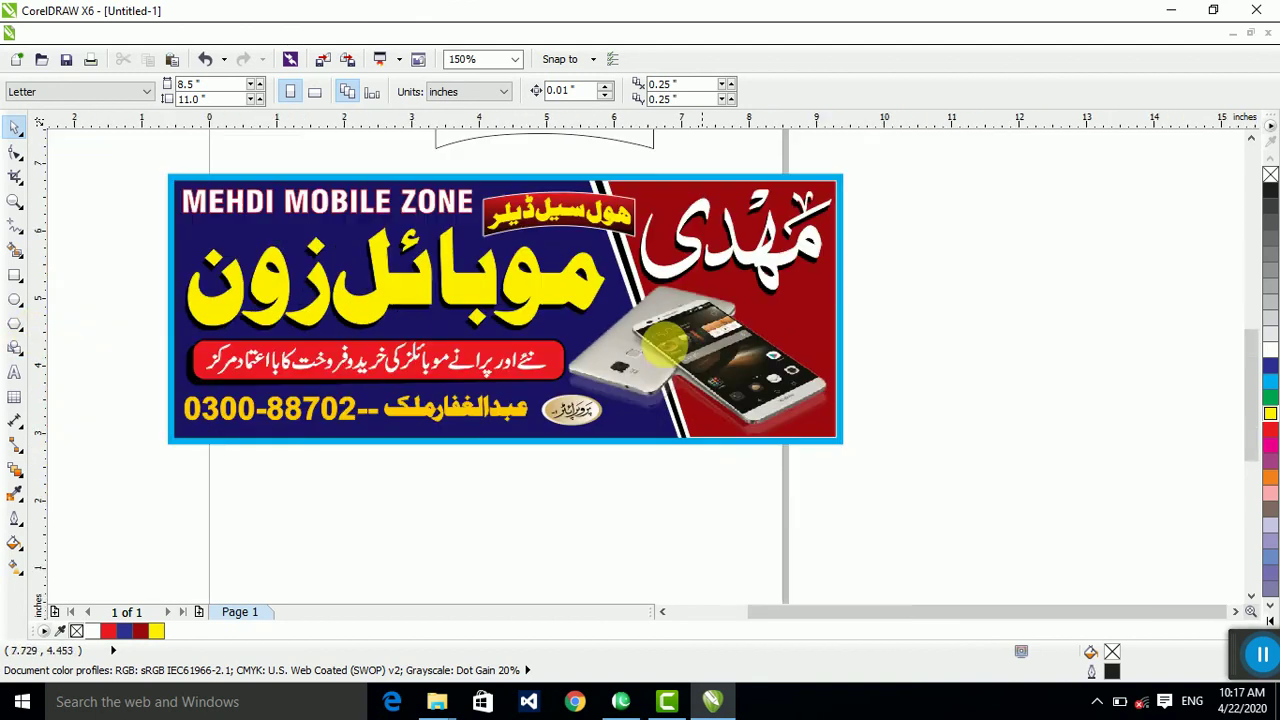
{"action": "left_click", "coordinate": [14, 372]}
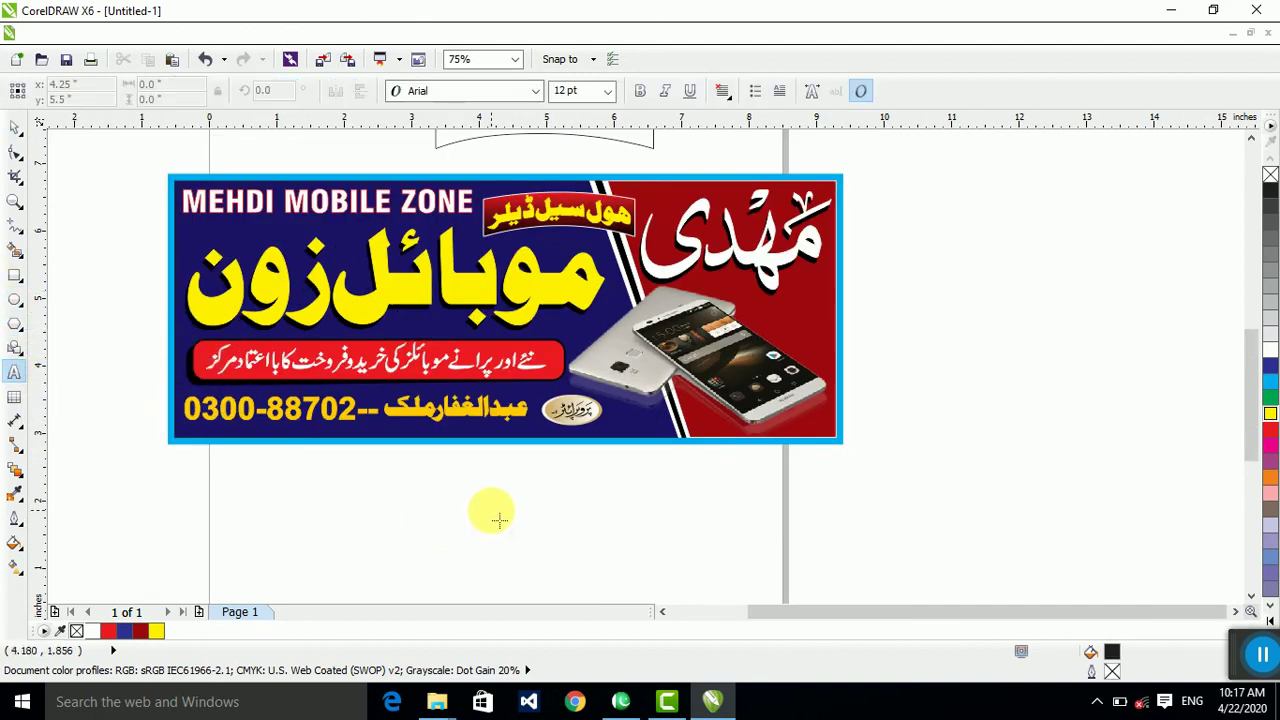
{"action": "scroll", "coordinate": [498, 518], "scroll_direction": "up", "scroll_amount": 2}
{"action": "left_click", "coordinate": [492, 515]}
{"action": "type", "text": "malik 60602"}
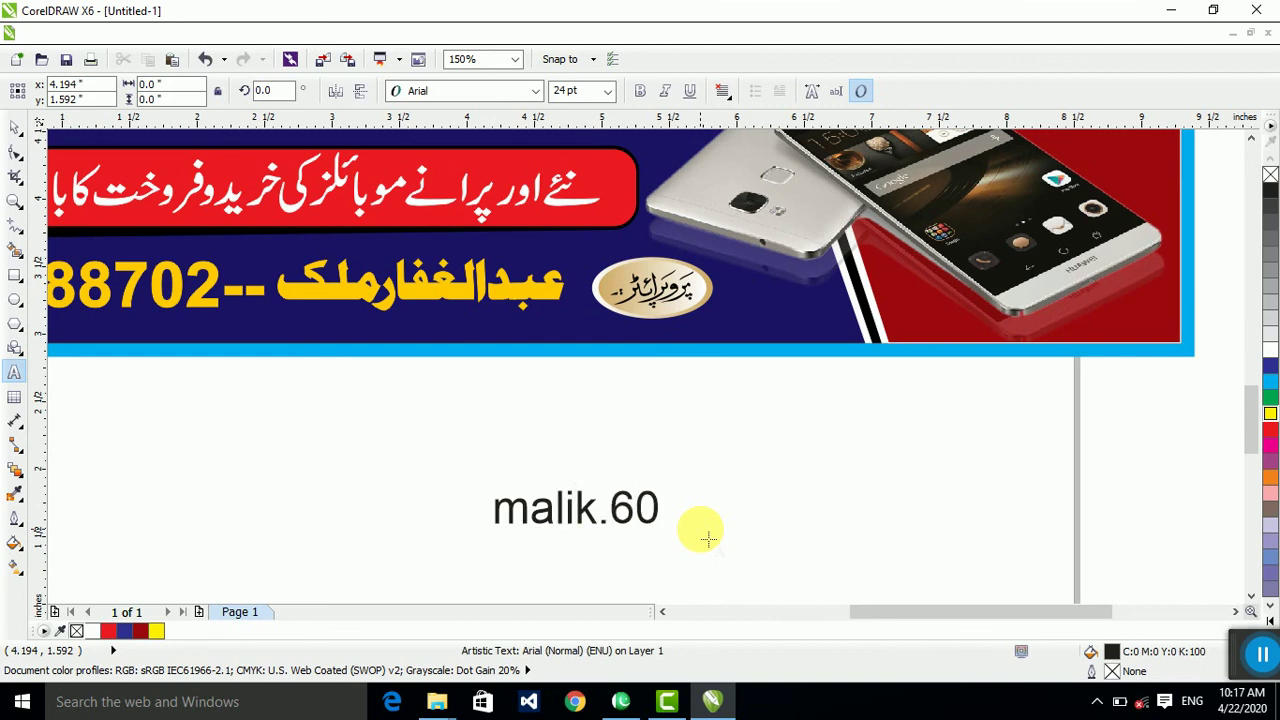
{"action": "left_click", "coordinate": [14, 127]}
{"action": "left_click_drag", "start_coordinate": [489, 487], "coordinate": [405, 431]}
Step: Delete the curved ribbon outline above the banner
{"action": "scroll", "coordinate": [563, 509], "scroll_direction": "down", "scroll_amount": 4}
{"action": "left_click", "coordinate": [722, 524]}
{"action": "left_click_drag", "start_coordinate": [784, 260], "coordinate": [397, 326]}
{"action": "key", "text": "Delete"}
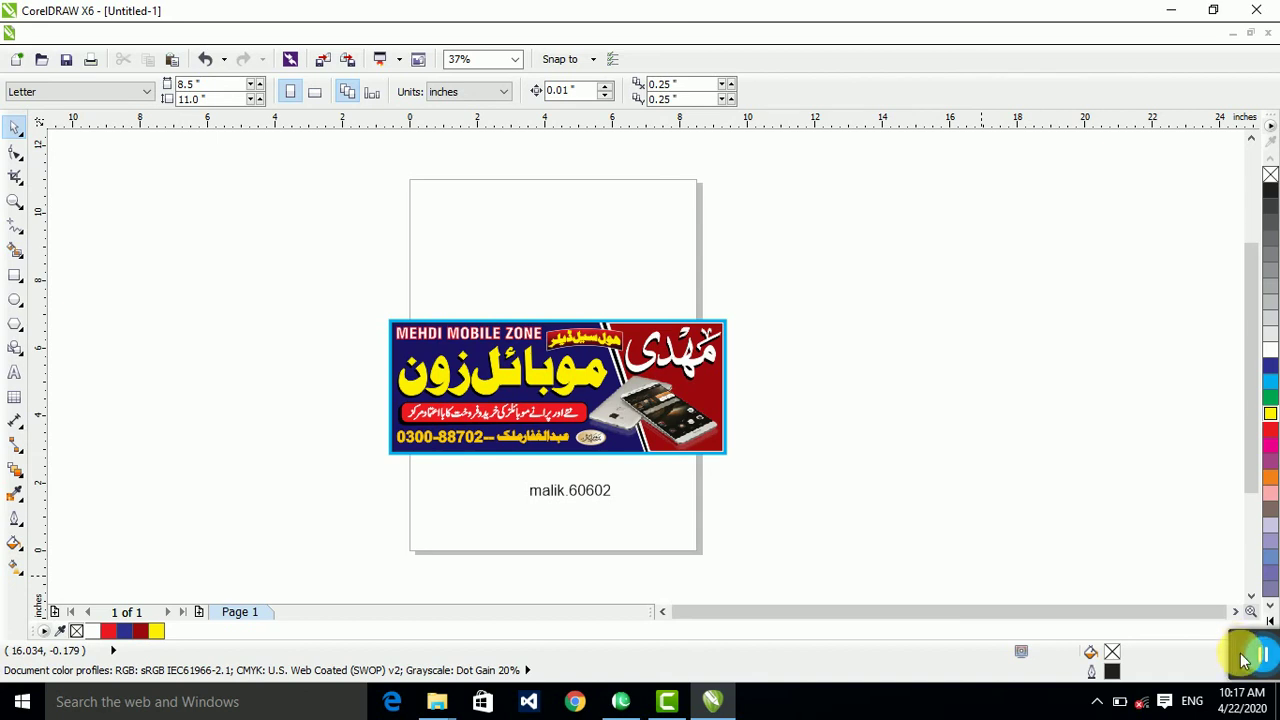
{"action": "left_click_drag", "start_coordinate": [1244, 654], "coordinate": [1152, 572]}
{"action": "left_click", "coordinate": [1175, 572]}
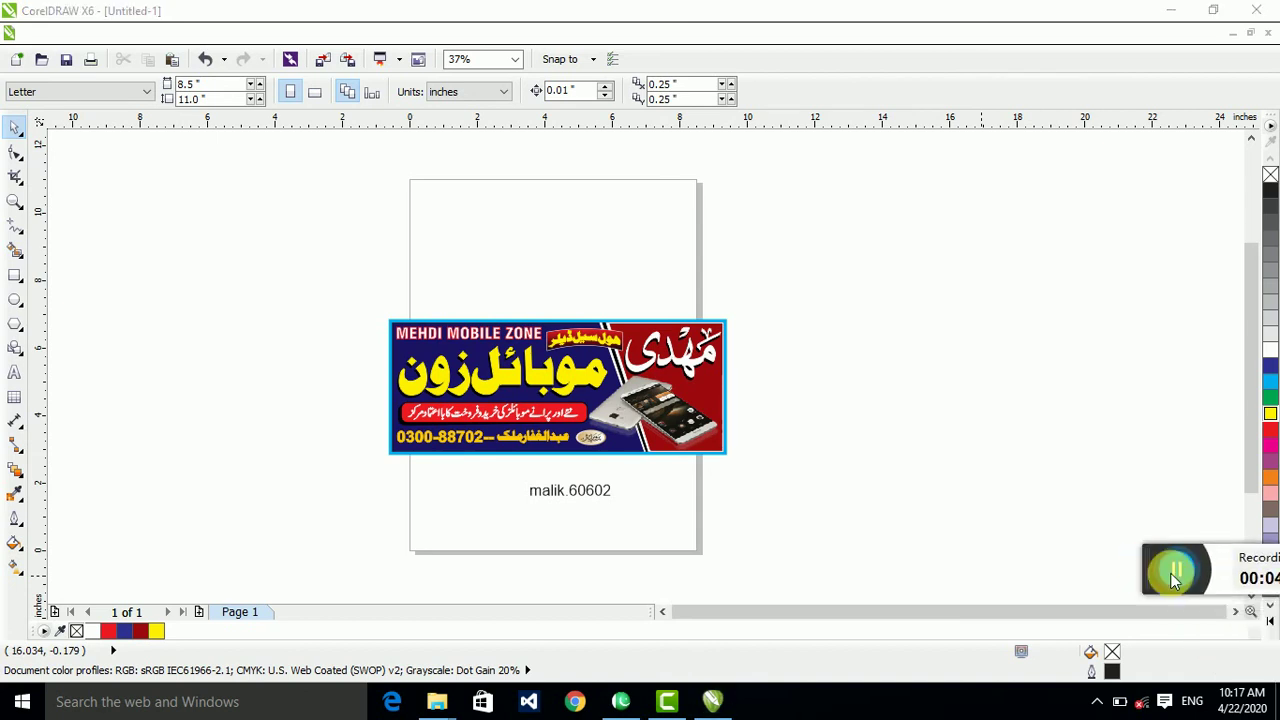